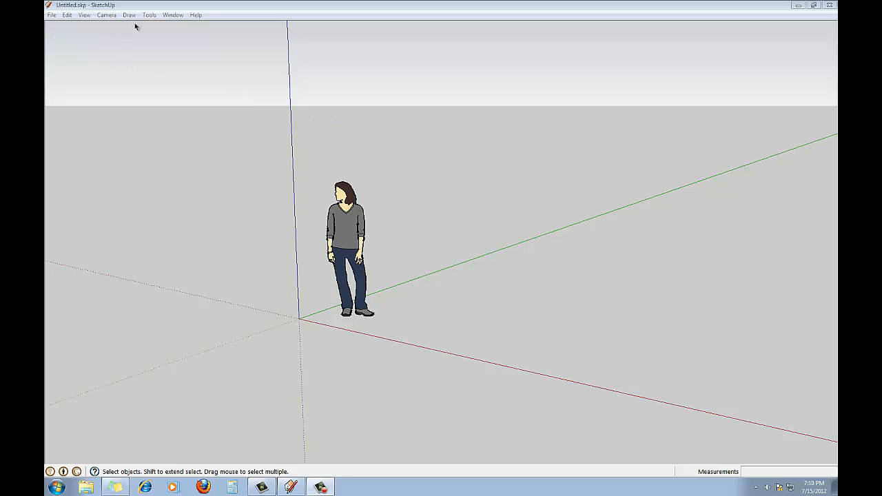
Step: Configure the model's length units to decimal format in centimeters with a precision of 0.0cm
left_click(176, 14)
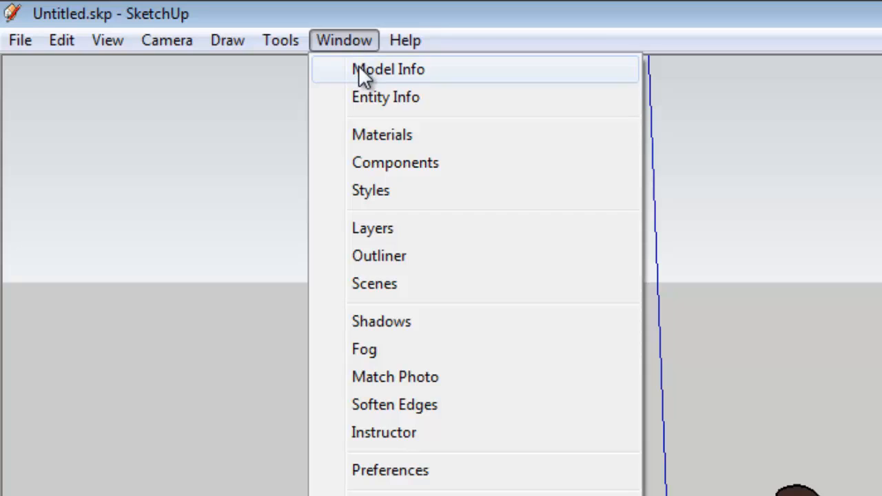
left_click(362, 69)
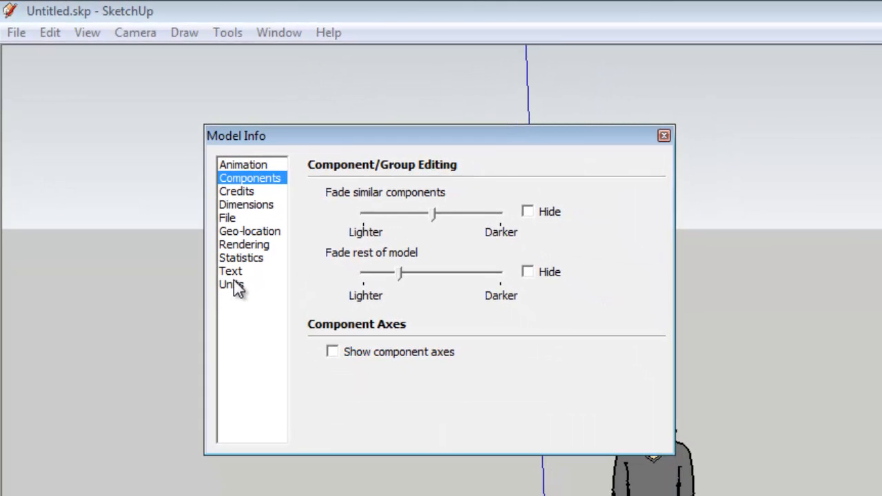
left_click(232, 285)
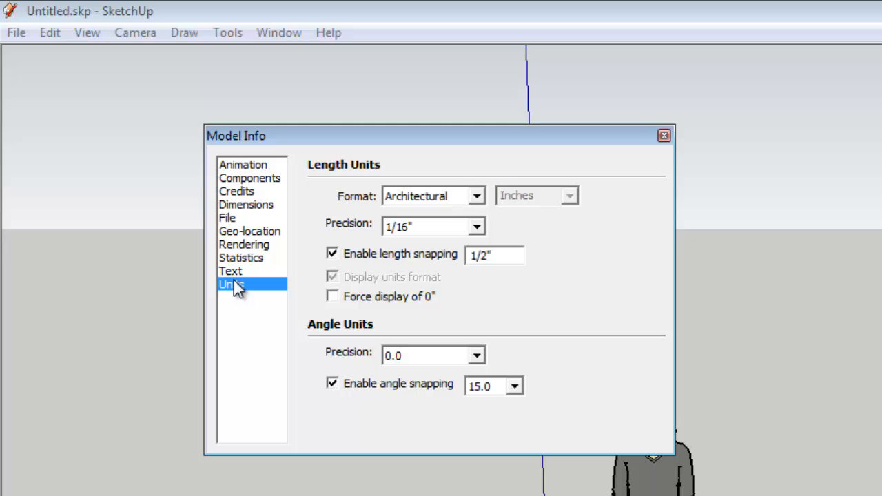
left_click(476, 197)
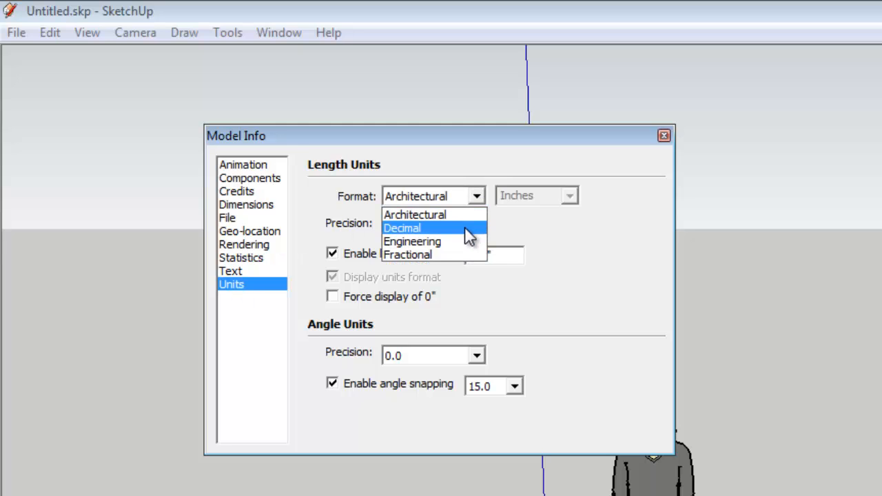
left_click(466, 229)
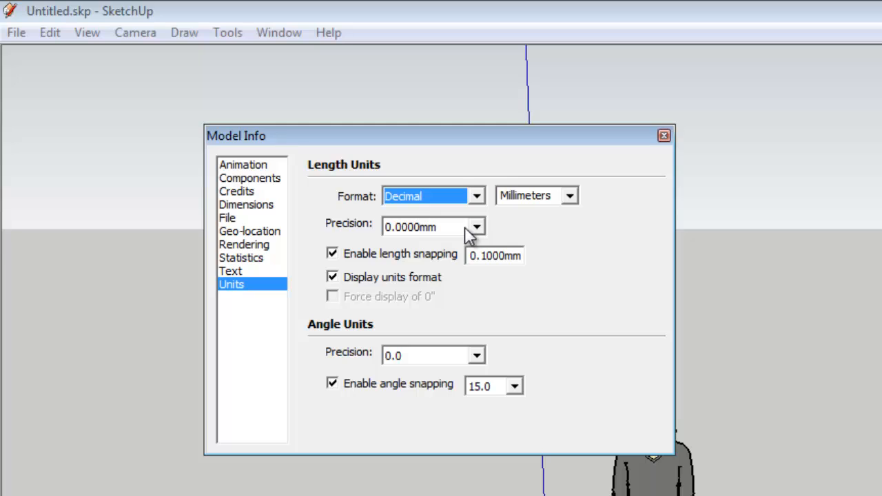
left_click(571, 198)
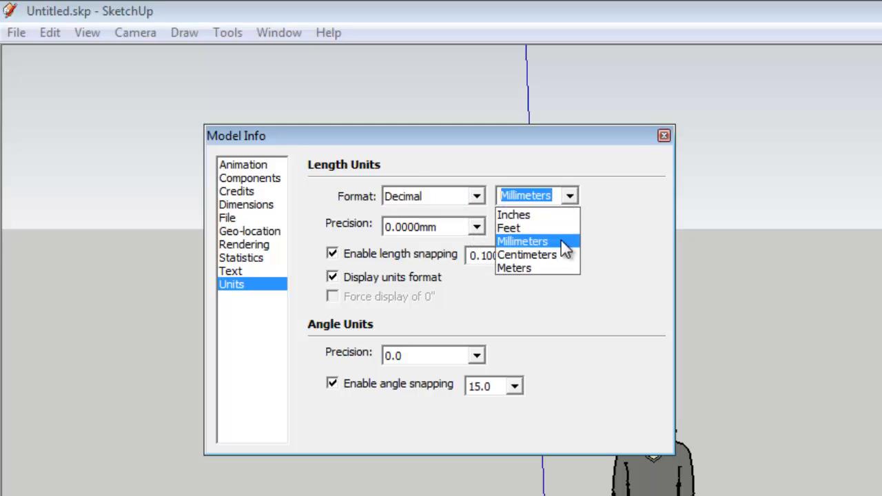
left_click(557, 256)
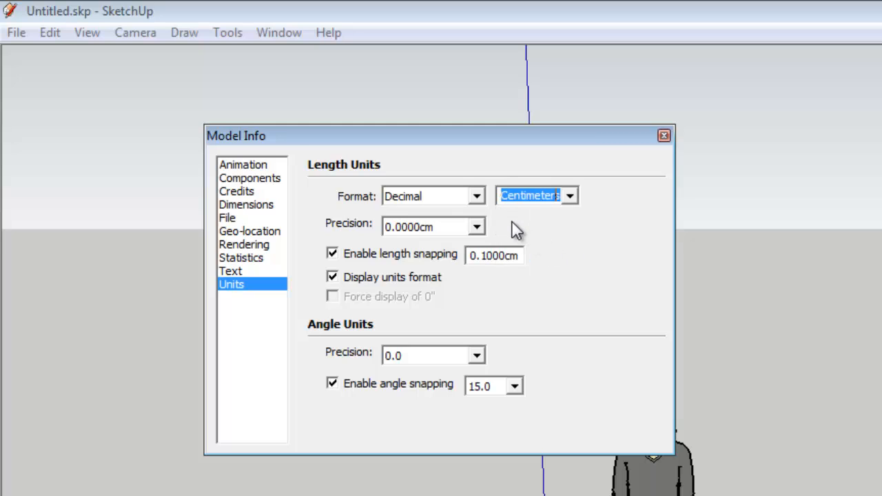
left_click(477, 227)
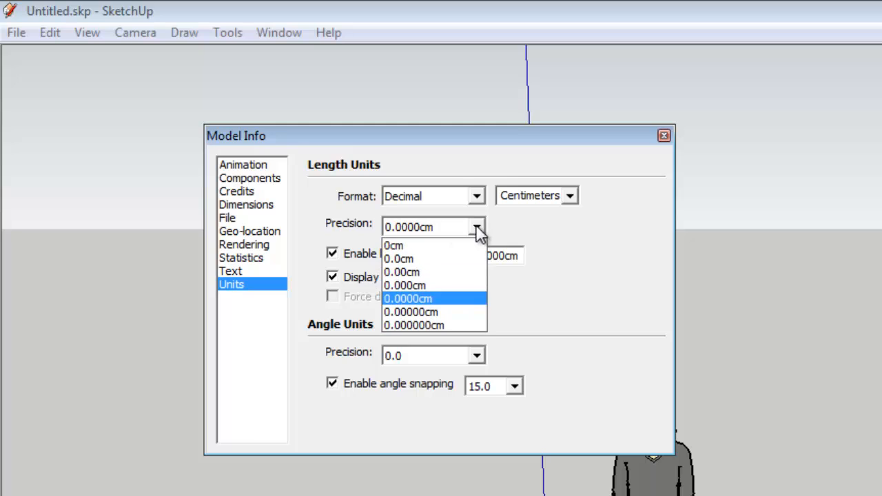
left_click(456, 265)
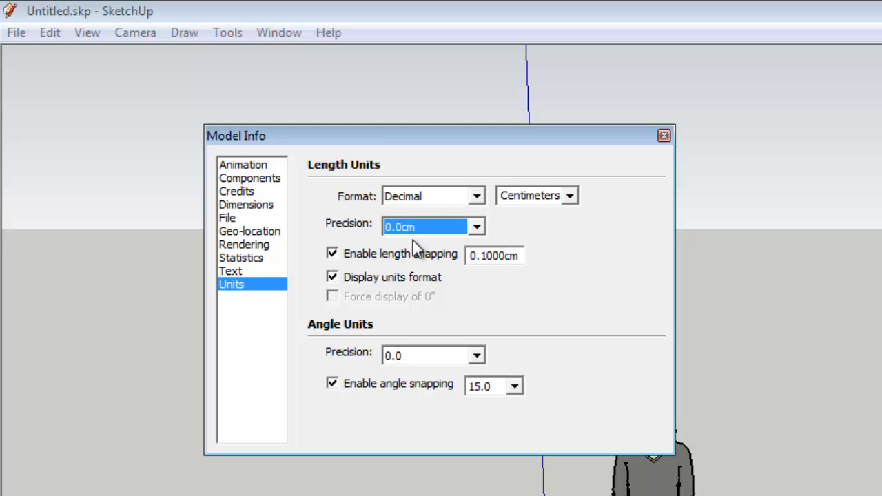
left_click(664, 136)
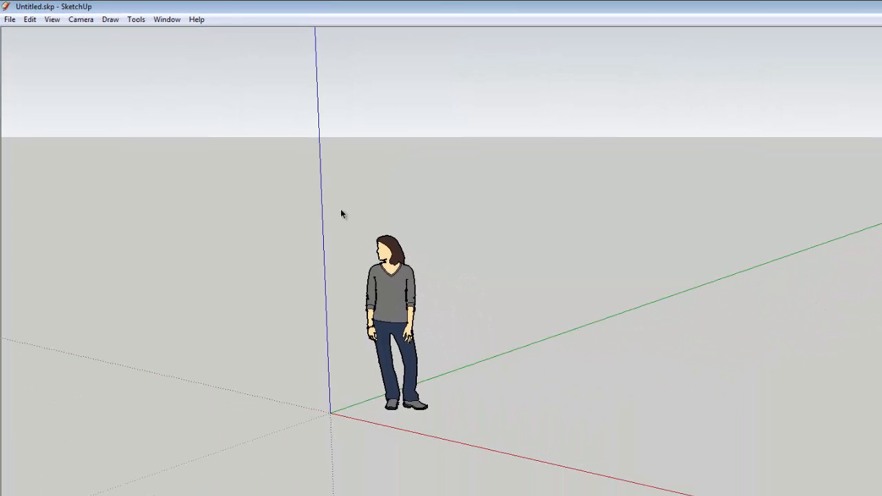
Step: Delete the default standing woman figure beside the origin
left_click_drag(340, 211, 468, 441)
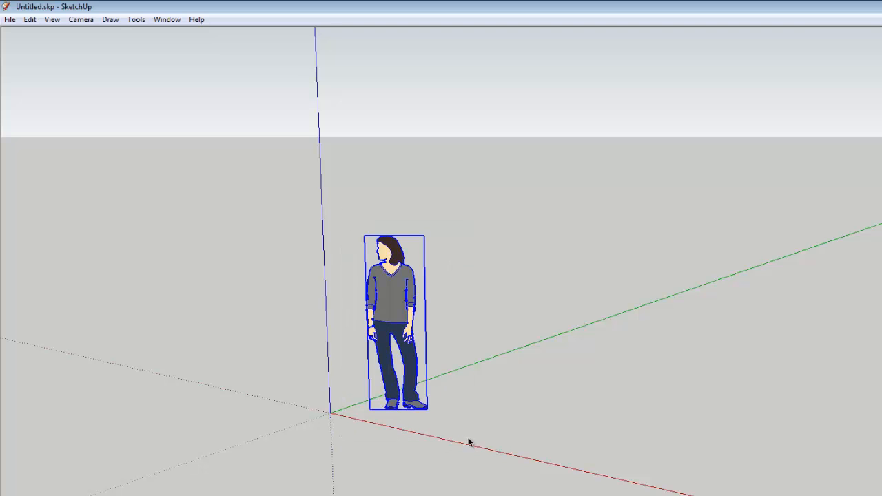
key("Delete")
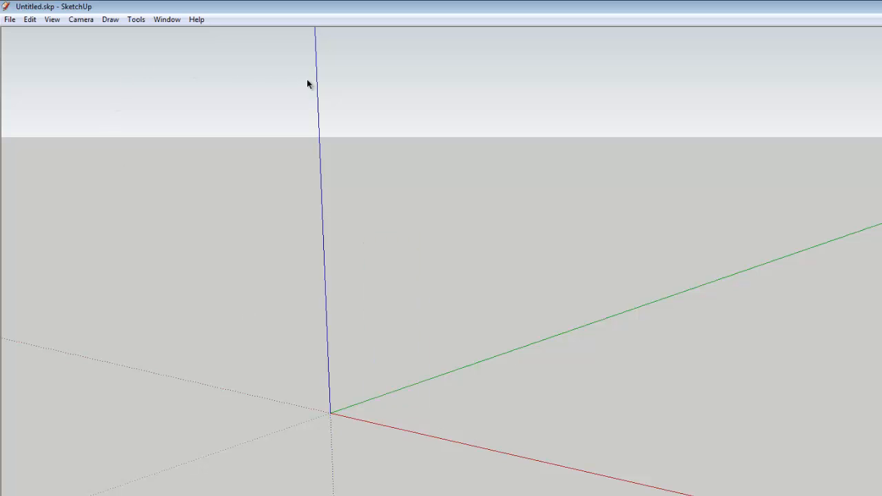
Step: Display the Getting Started toolbar briefly and hide it again
left_click(80, 19)
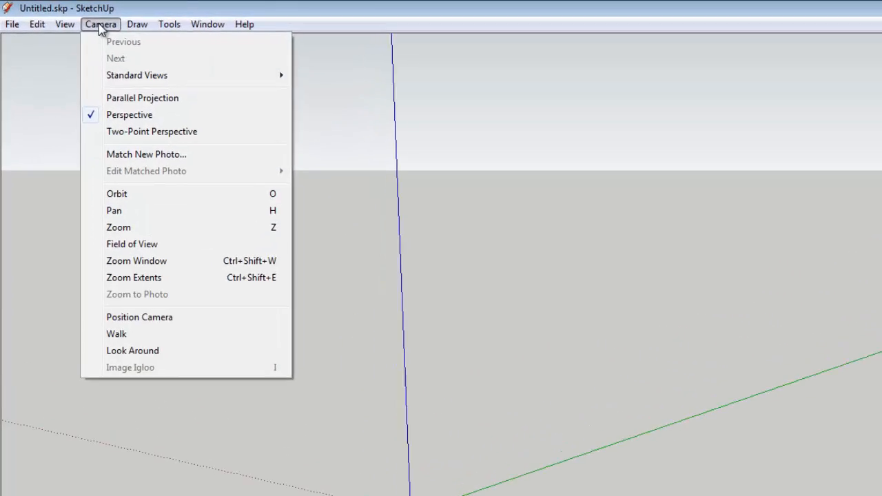
mouse_move(59, 21)
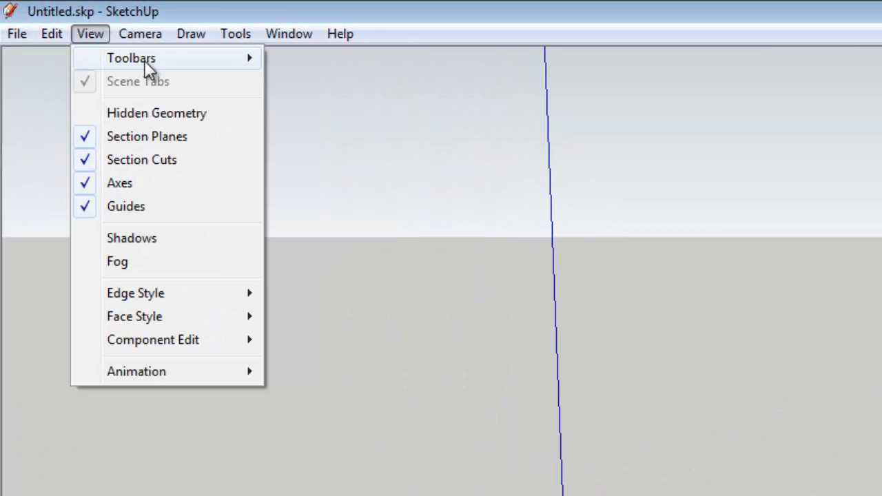
mouse_move(257, 60)
left_click(324, 58)
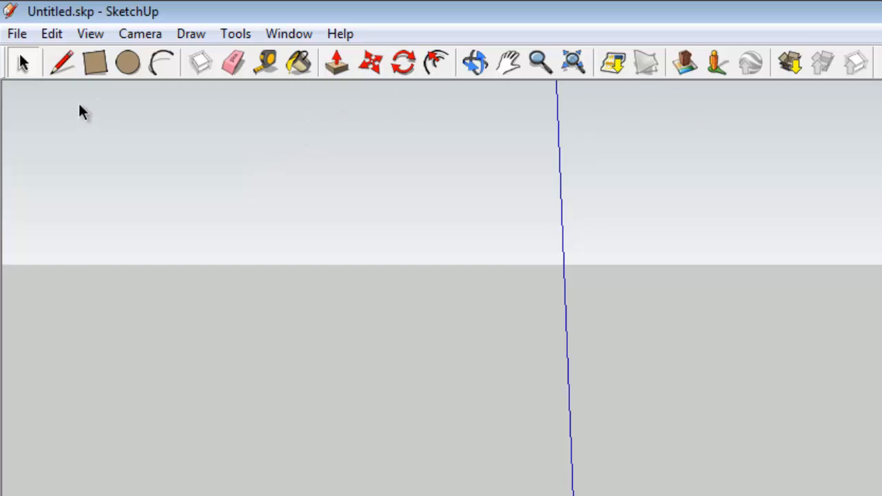
left_click(93, 34)
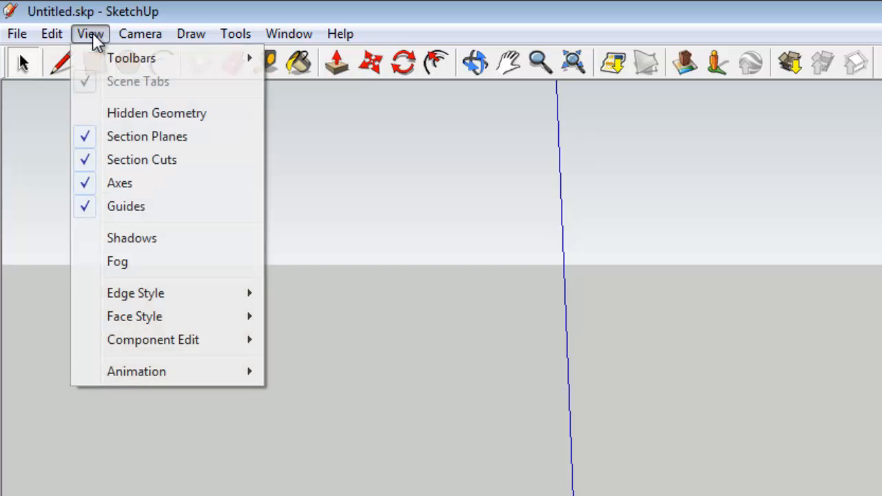
mouse_move(104, 59)
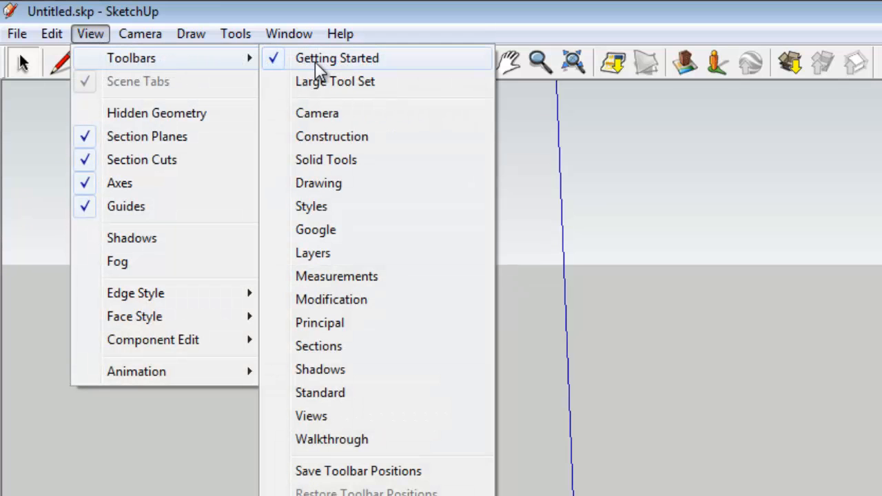
left_click(314, 59)
Step: Display the Large Tool Set for the drawing and modification tools
left_click(91, 35)
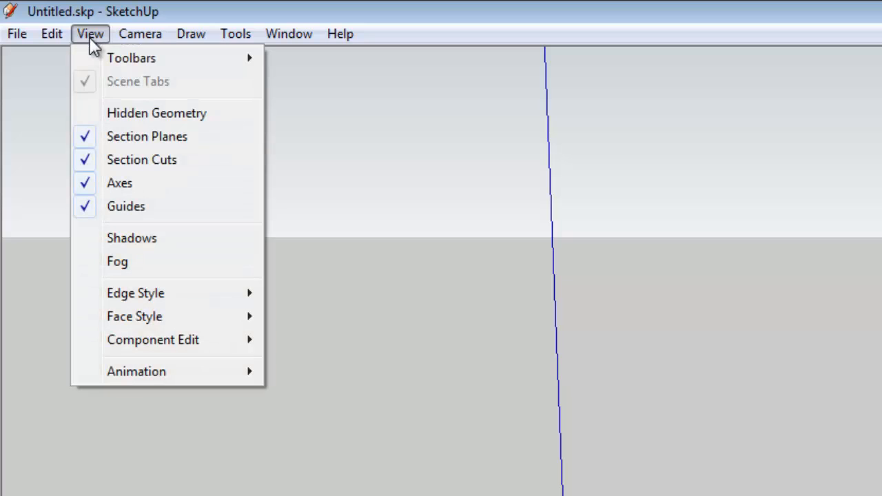
mouse_move(240, 58)
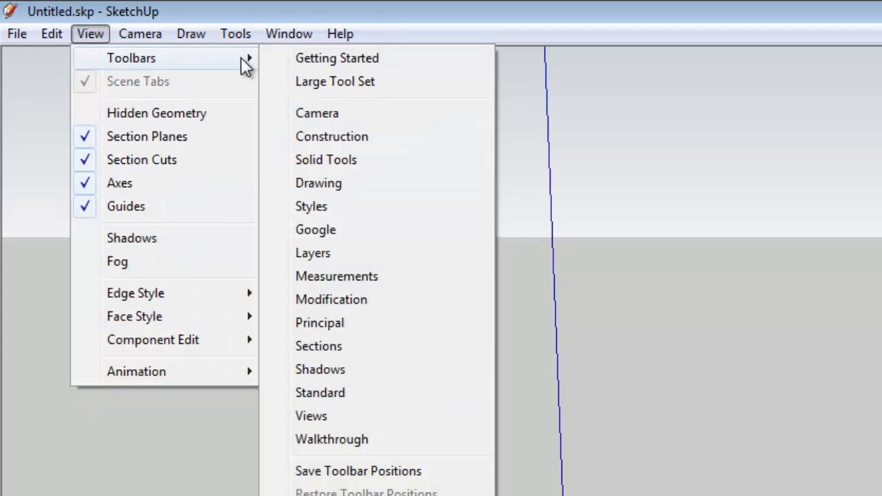
left_click(323, 84)
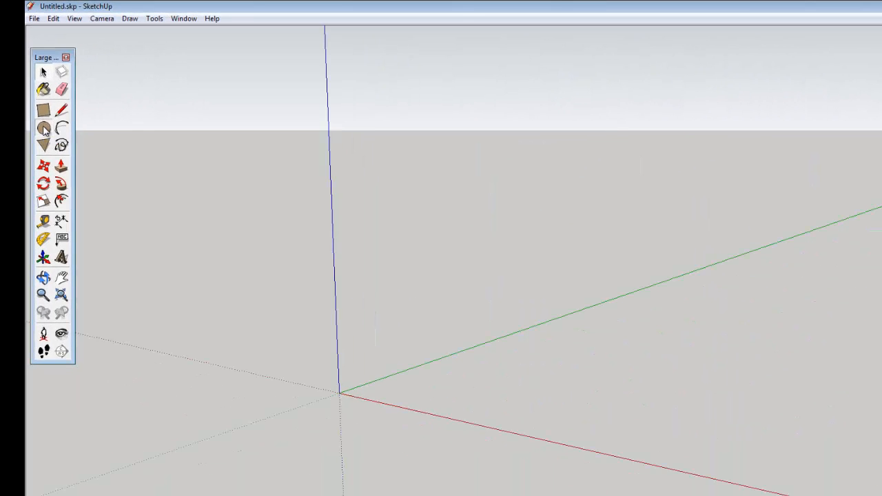
Step: Draw a circle with a radius of 4.5 cm on the ground plane, centred on the origin
left_click(44, 129)
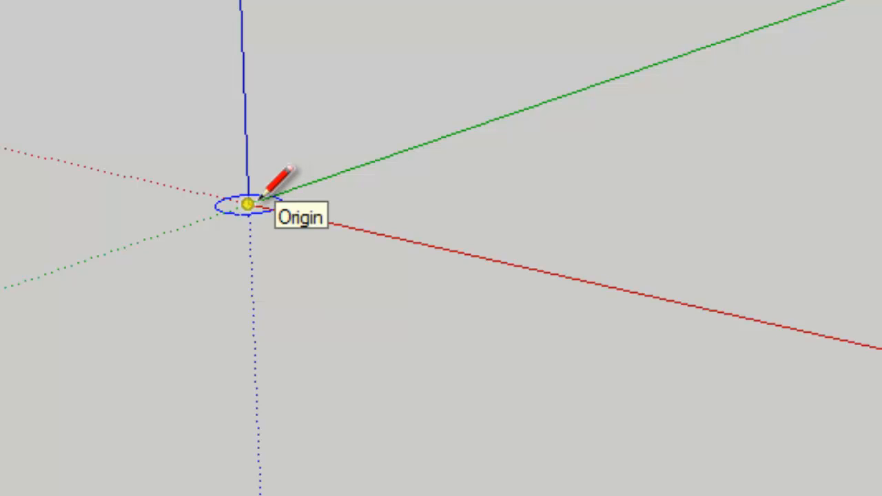
left_click(261, 199)
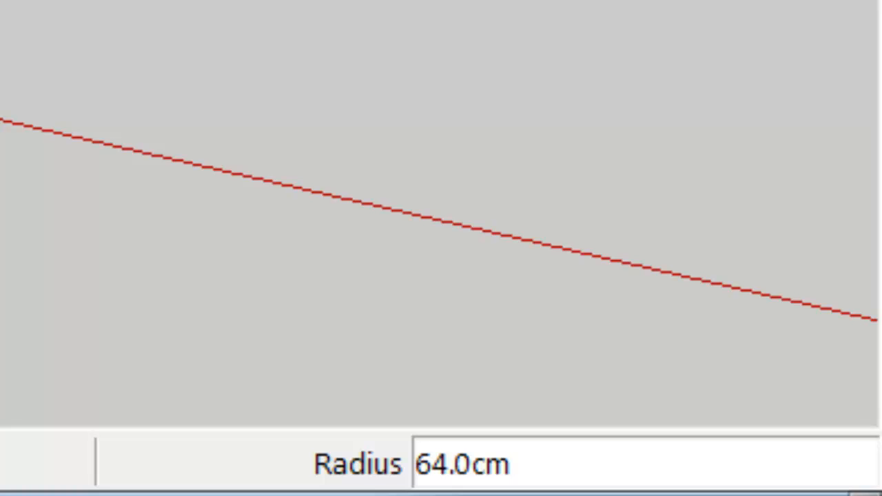
type("4.5")
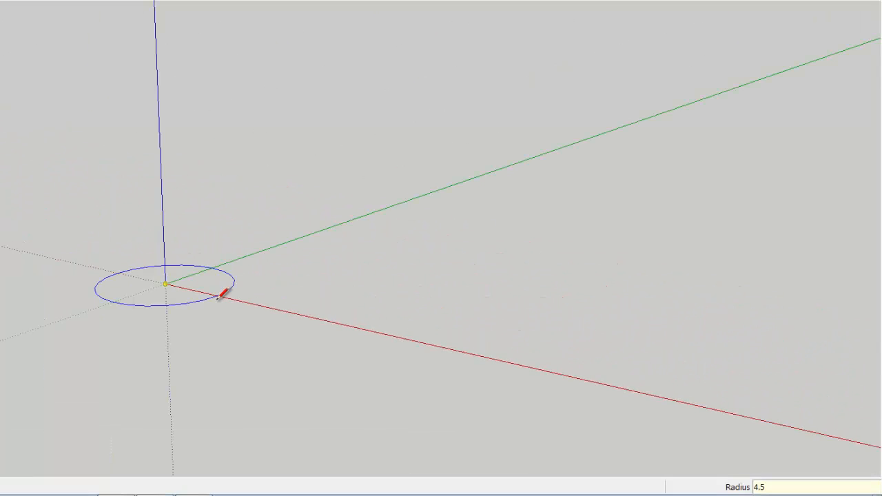
key("Return")
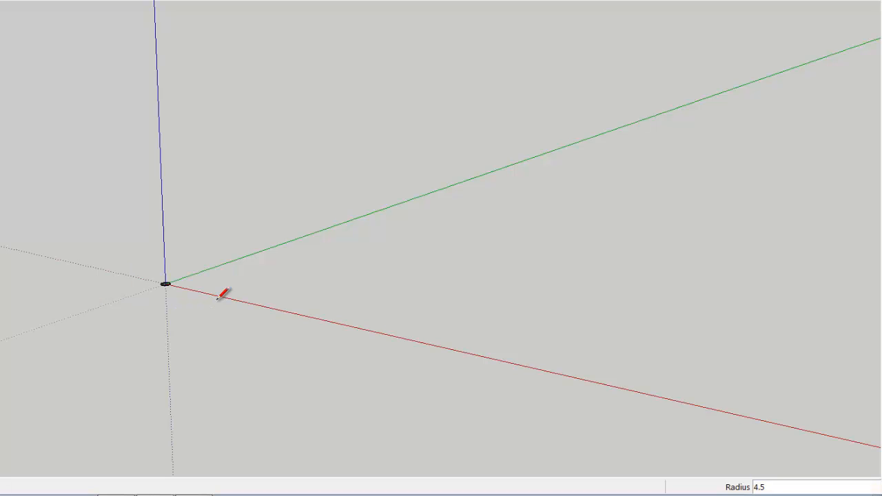
Step: Push/Pull the circular face upward 12.5 cm to form a solid cylinder
left_click(167, 284)
scroll(167, 284, "up", 5)
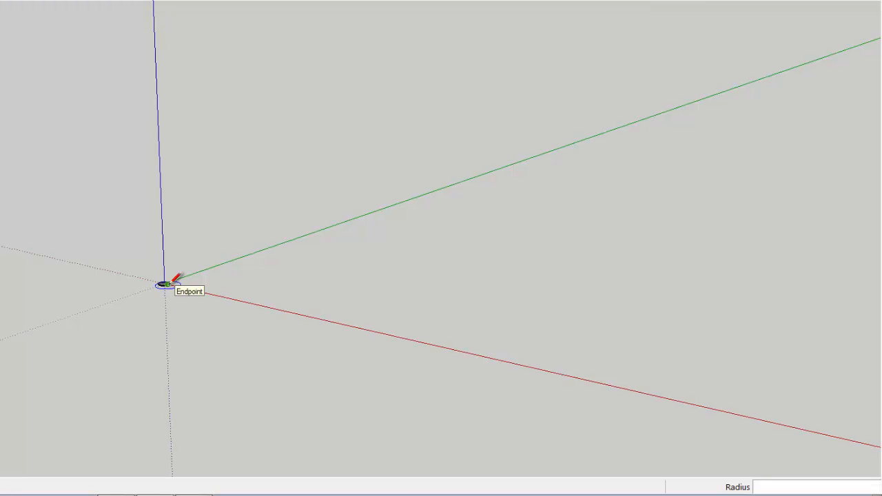
scroll(170, 276, "up", 2)
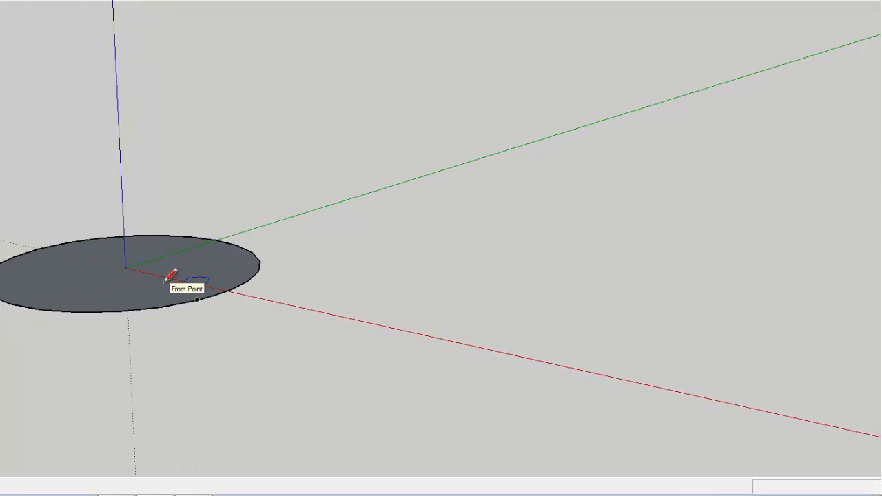
scroll(170, 277, "down", 1)
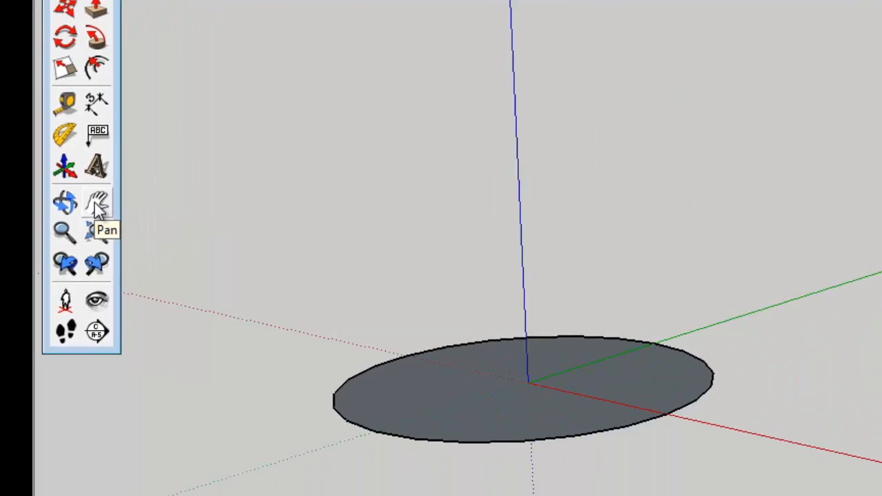
left_click(197, 183)
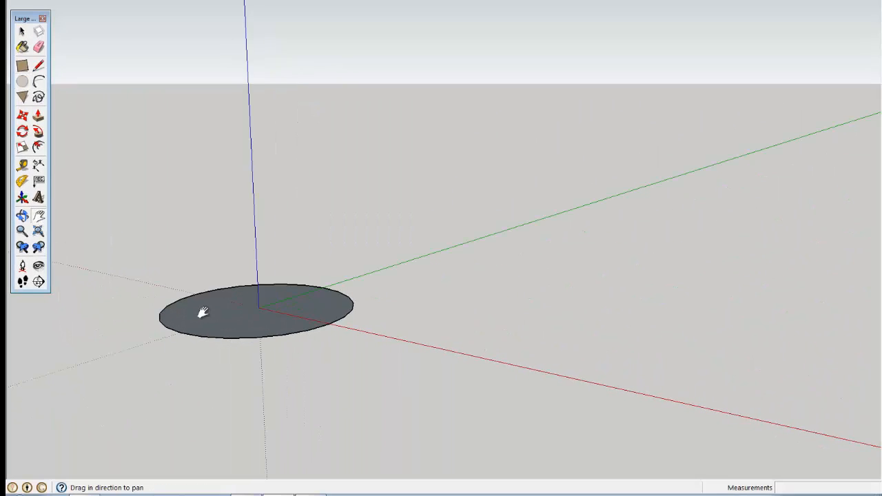
mouse_move(225, 308)
left_mouse_down()
mouse_move(287, 347)
mouse_move(392, 391)
left_mouse_up()
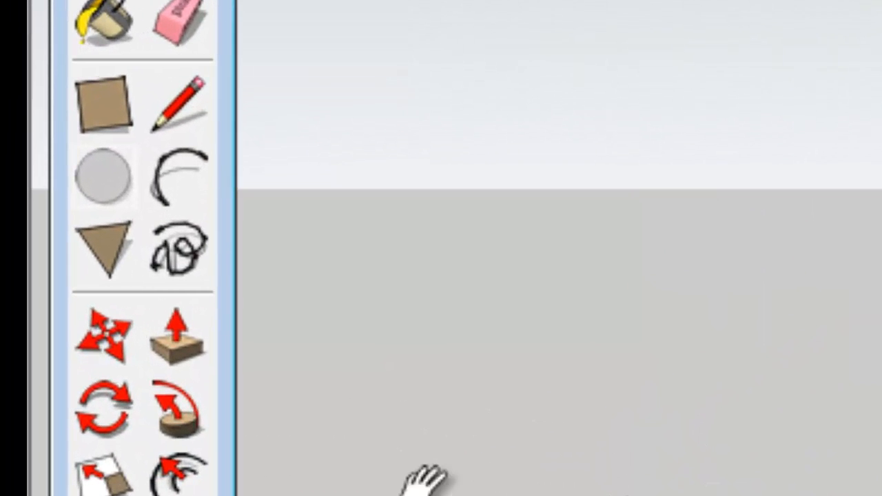
left_click(195, 355)
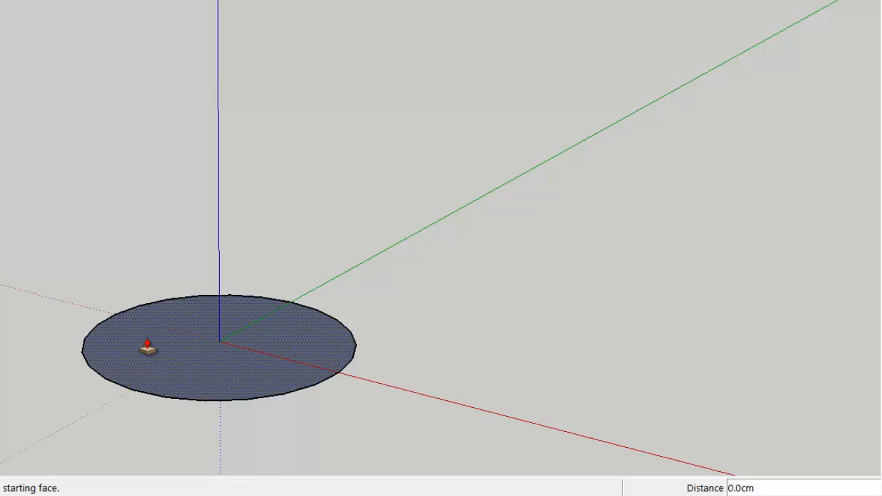
left_click_drag(148, 348, 146, 298)
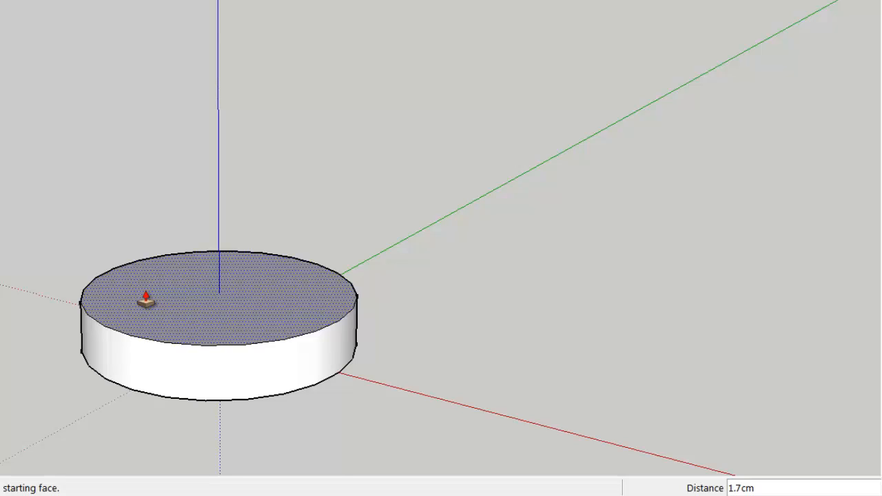
type("12.5")
key("Return")
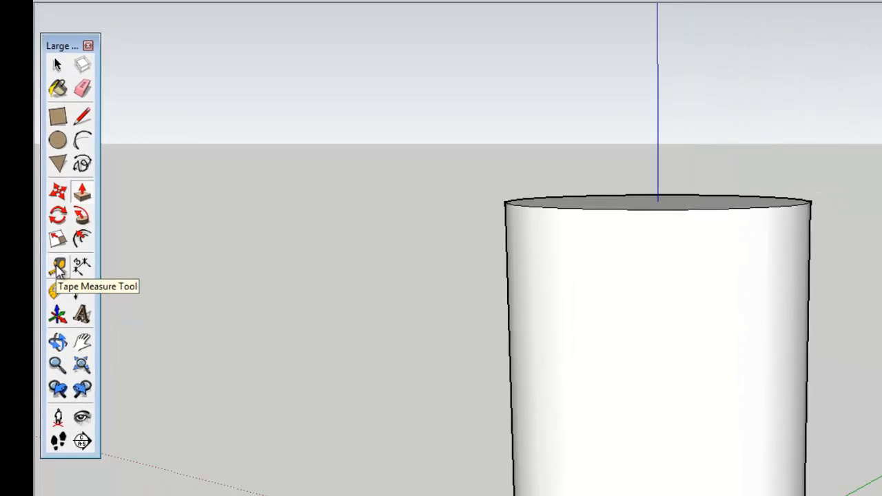
Step: Measure the cylinder's height from its bottom edge to its top edge with the Tape Measure tool
left_click(42, 197)
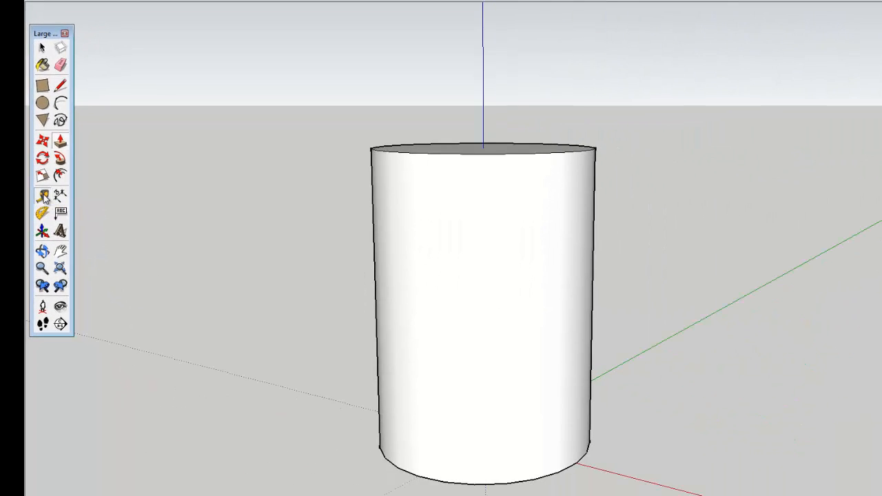
left_click(481, 473)
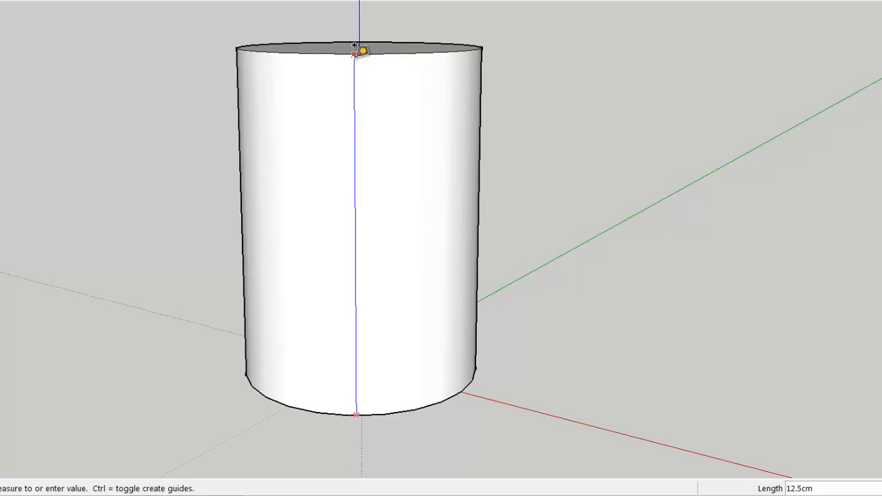
left_click(345, 40)
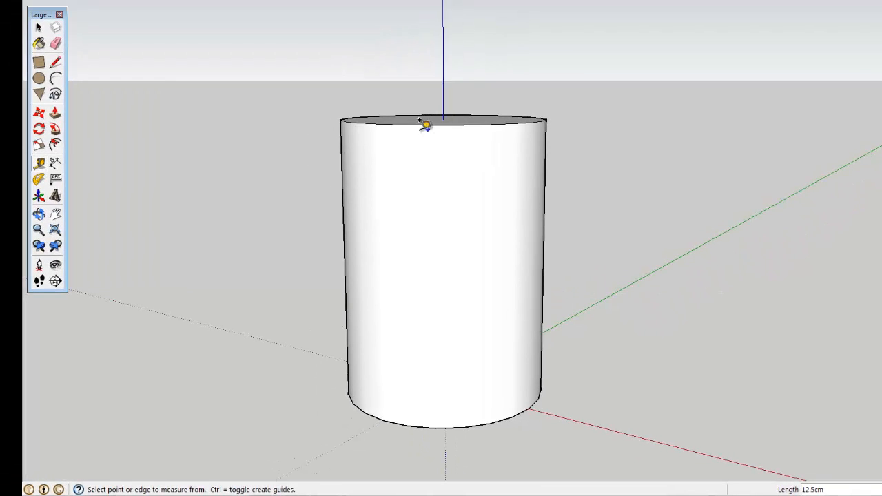
Step: Draw a circle with a radius of 3.8 cm on the cylinder's top face, centred on the blue axis
left_click(40, 216)
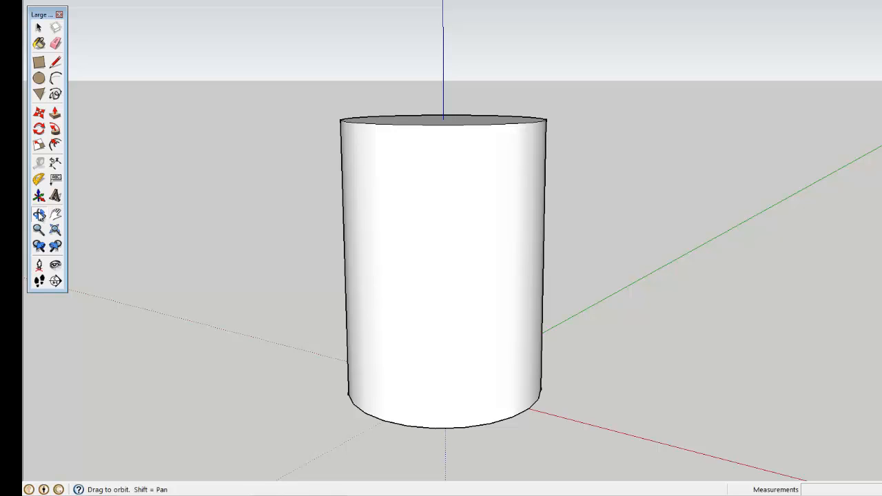
left_click_drag(434, 103, 372, 213)
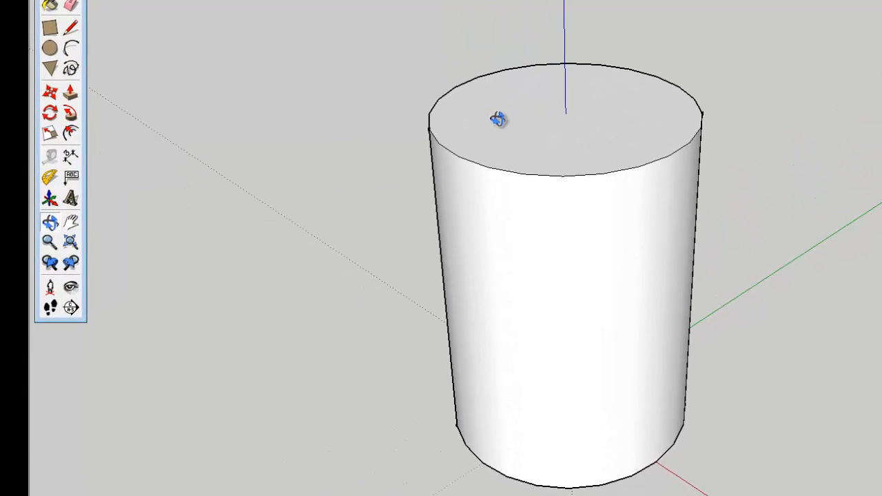
left_click(52, 50)
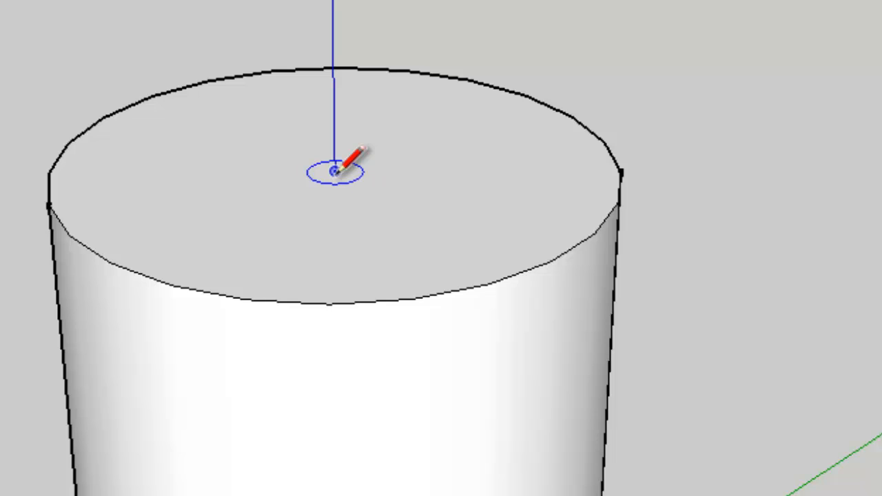
left_click(335, 171)
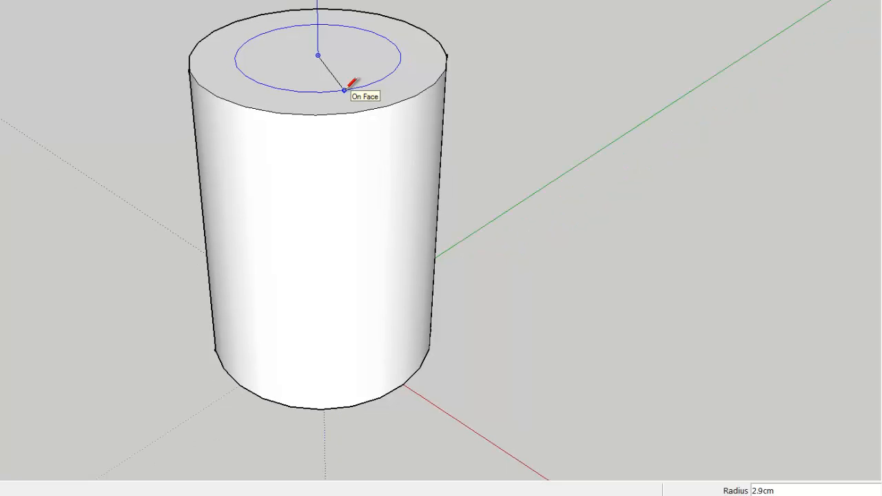
type("3")
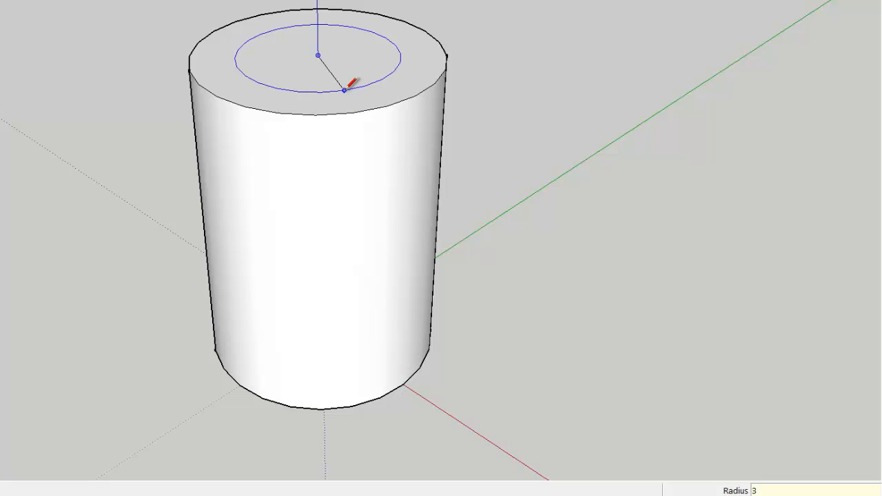
type(".8")
key("Return")
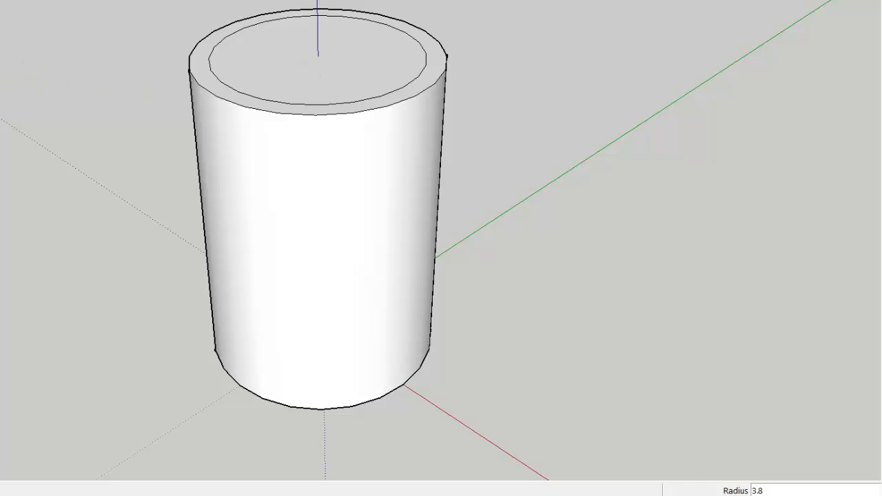
Step: Push/Pull the inner circle of the top face 12 cm downward to hollow out the cylinder
key("p")
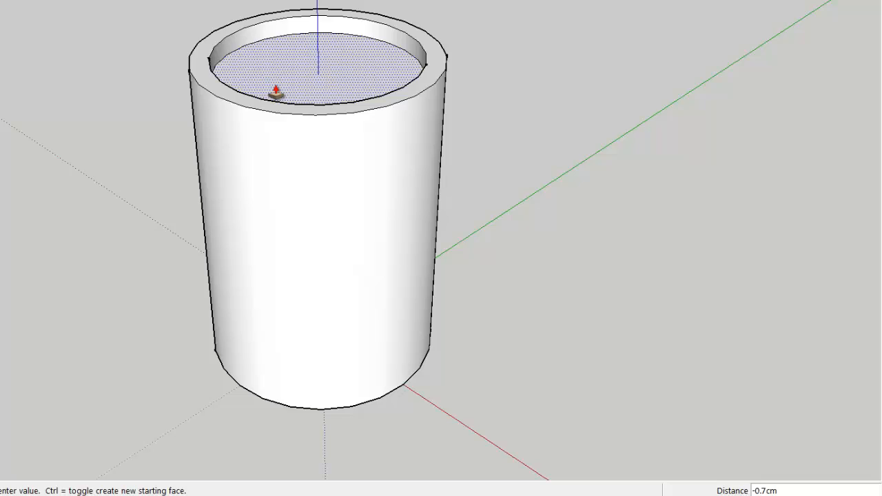
type("12")
key("Return")
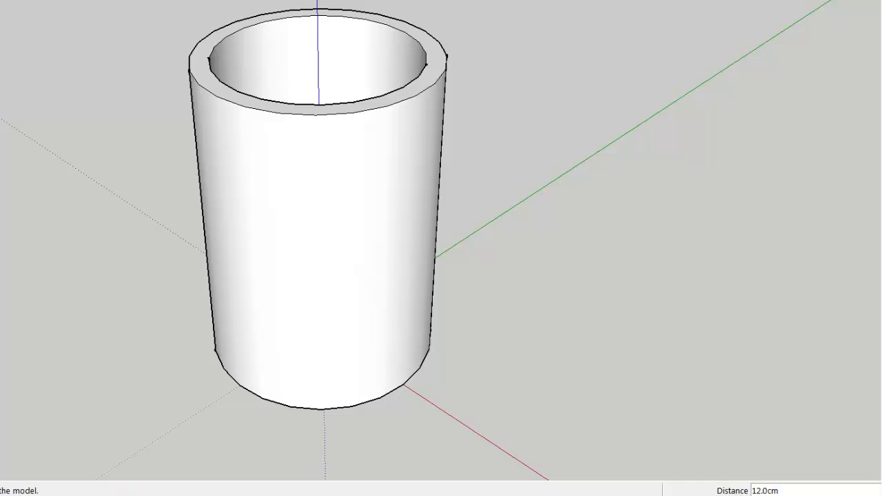
key("o")
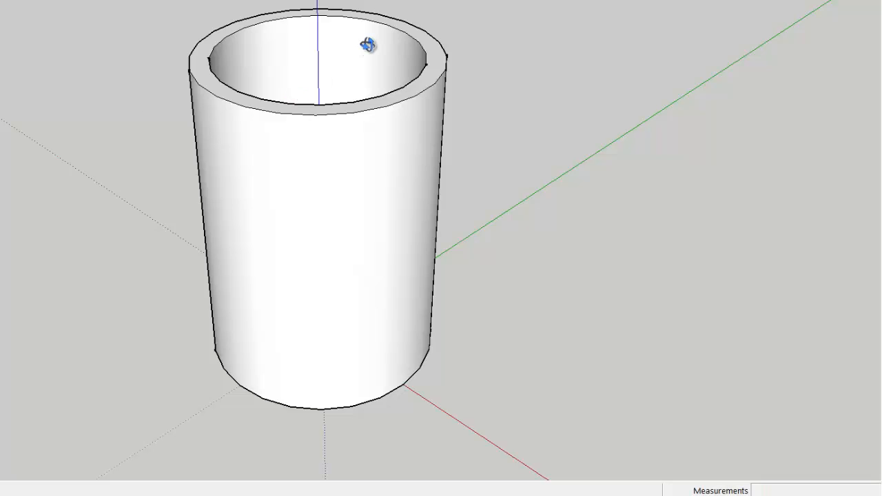
left_click_drag(366, 43, 325, 130)
left_click_drag(341, 268, 338, 28)
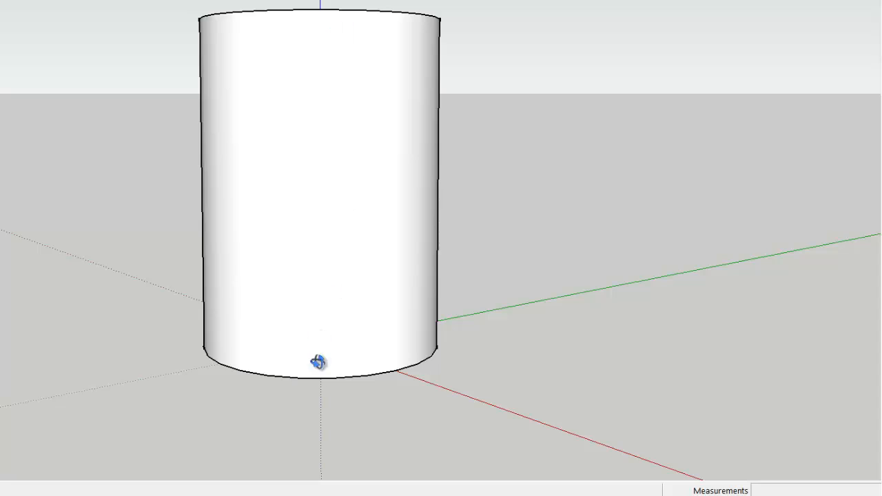
left_click_drag(318, 362, 307, 95)
left_click_drag(341, 241, 327, 202)
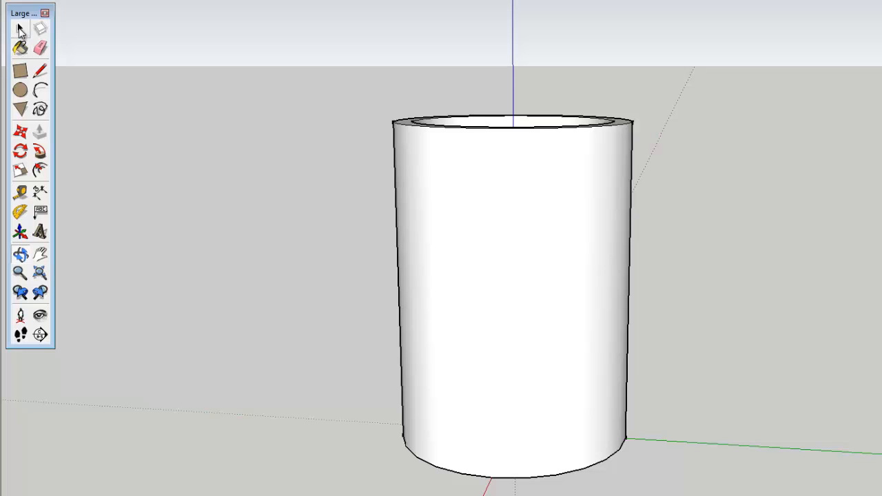
Step: Select the entire hollow cylinder and turn it into a component named "cup body", replacing the selection
left_click(20, 29)
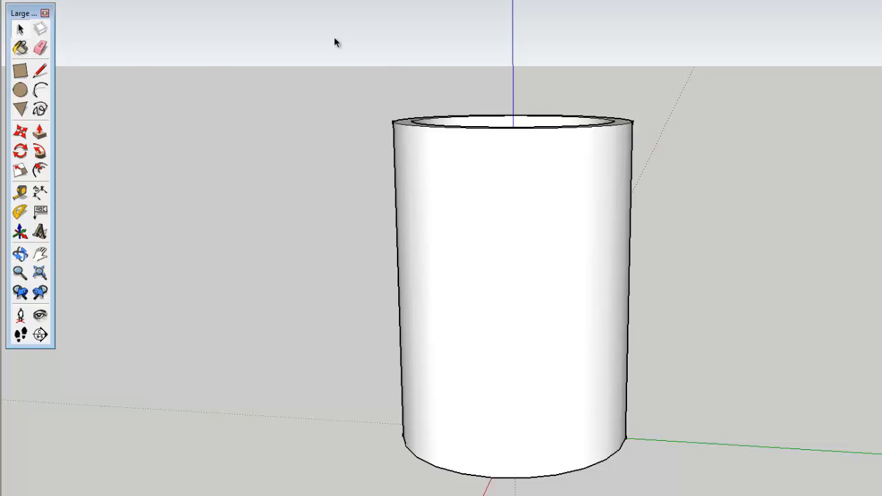
left_click_drag(323, 37, 710, 486)
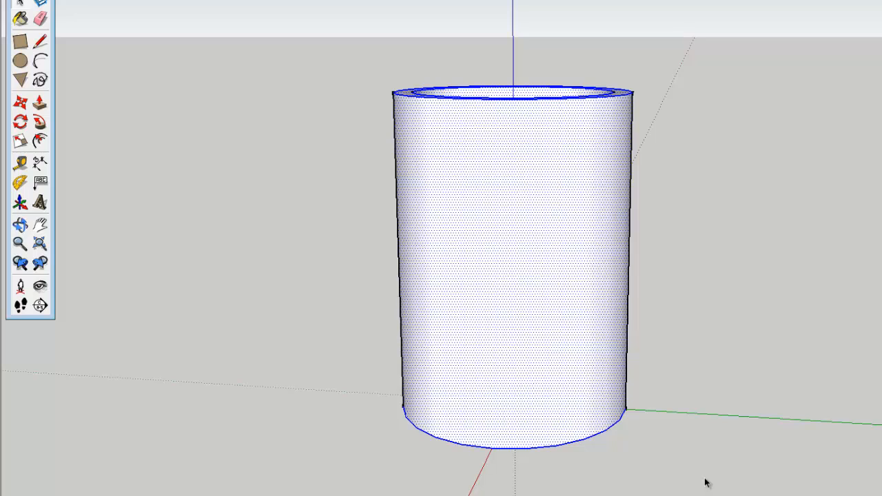
left_click(706, 396)
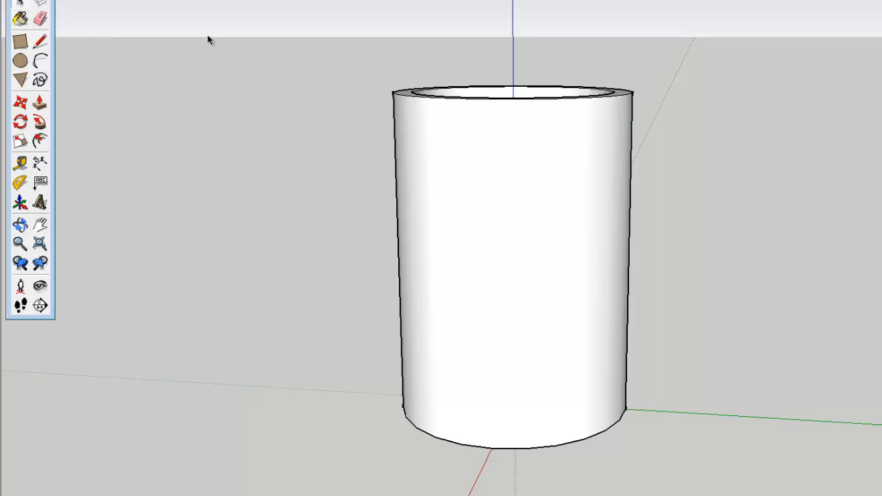
left_click_drag(455, 25, 684, 490)
left_click_drag(340, 14, 670, 479)
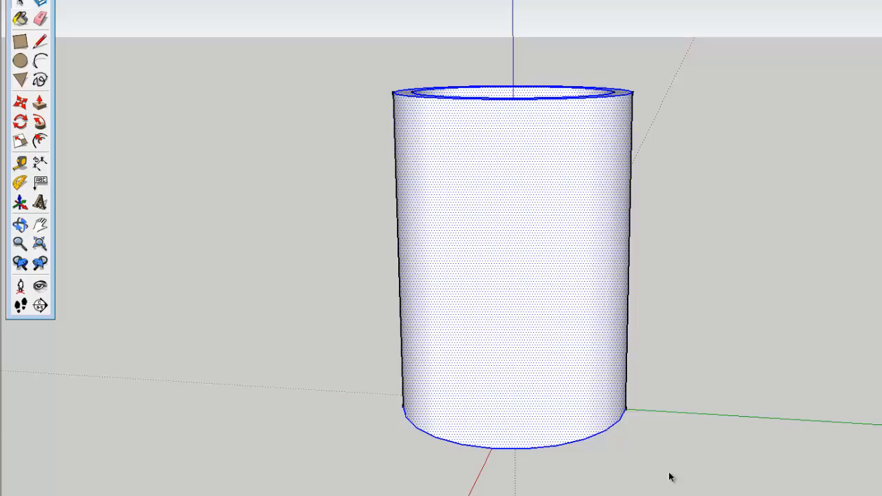
key("g")
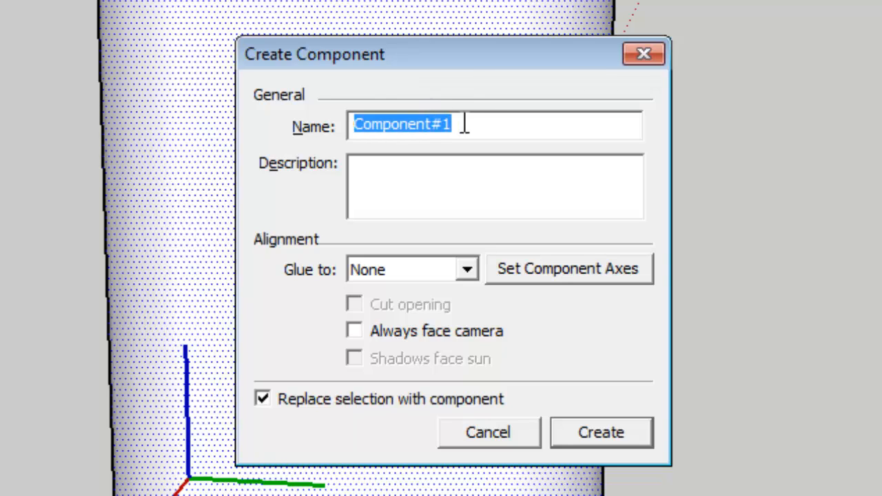
type("c")
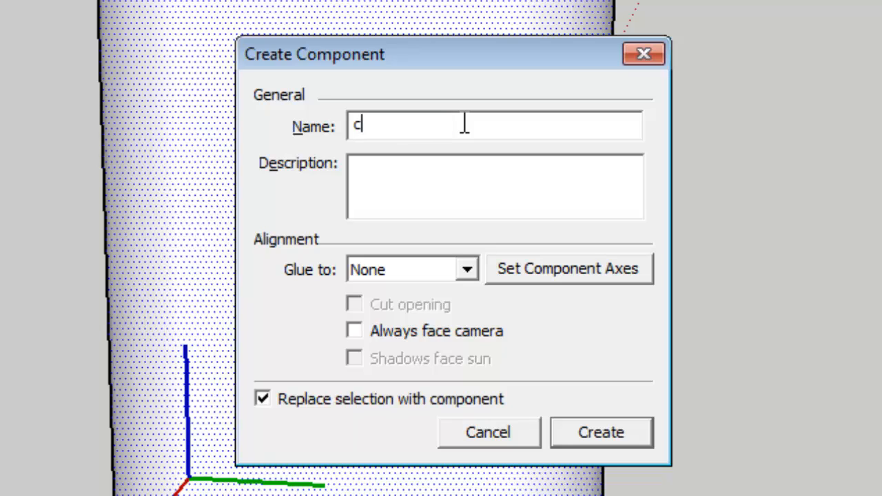
type("up body")
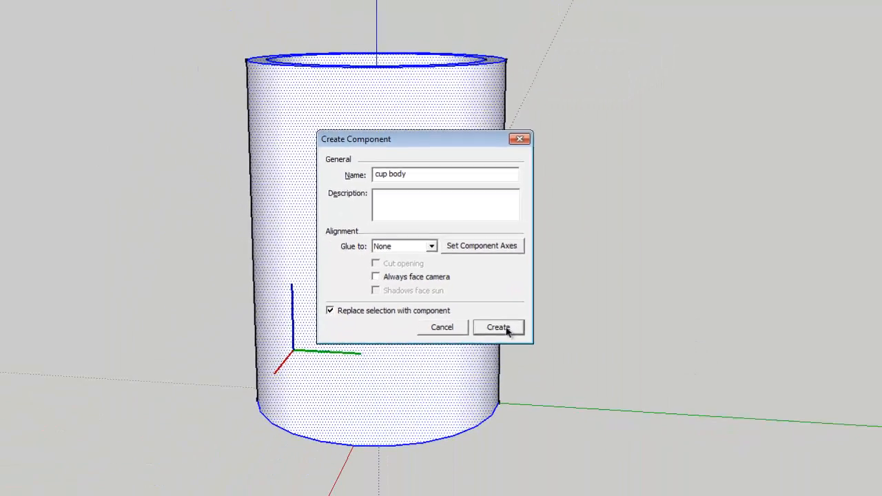
left_click(498, 328)
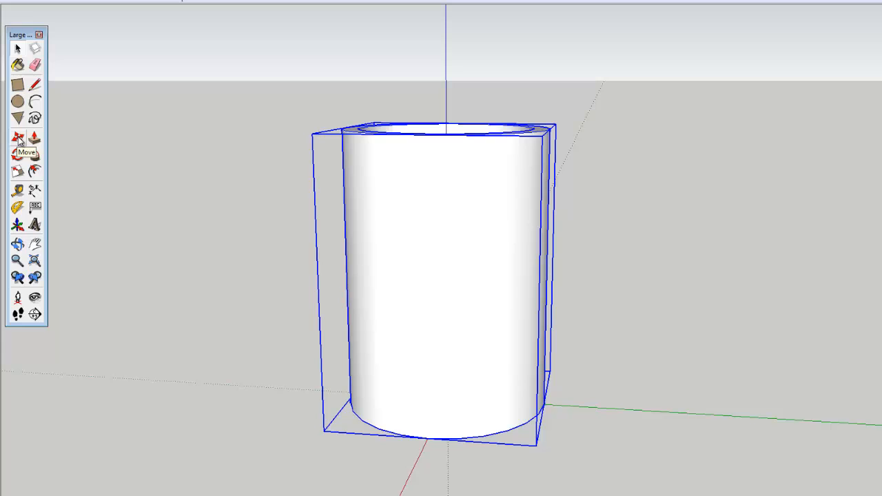
Step: Move the cup body component about 10.3 cm away from the origin towards the negative green axis and deselect it
left_click(18, 138)
left_click(446, 264)
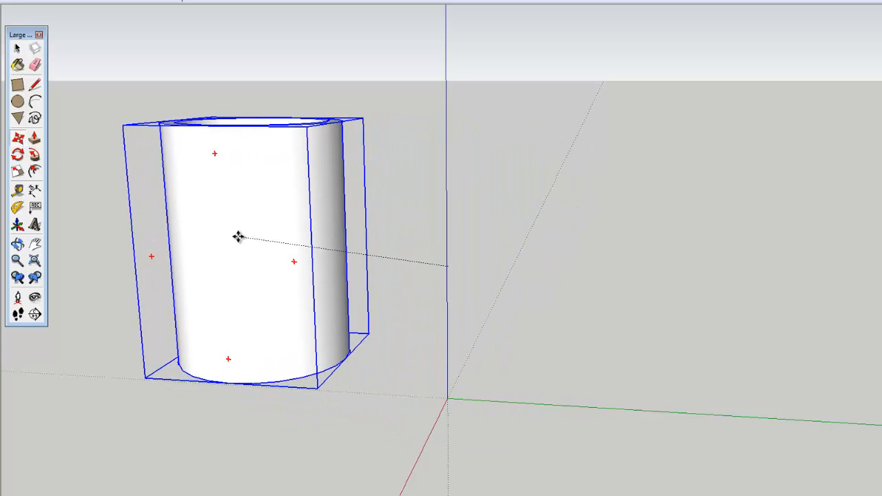
left_click(238, 247)
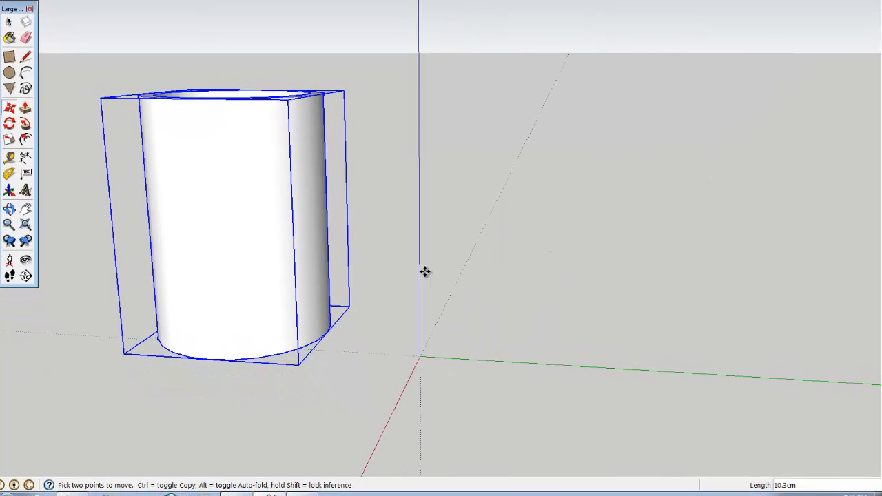
key("Escape")
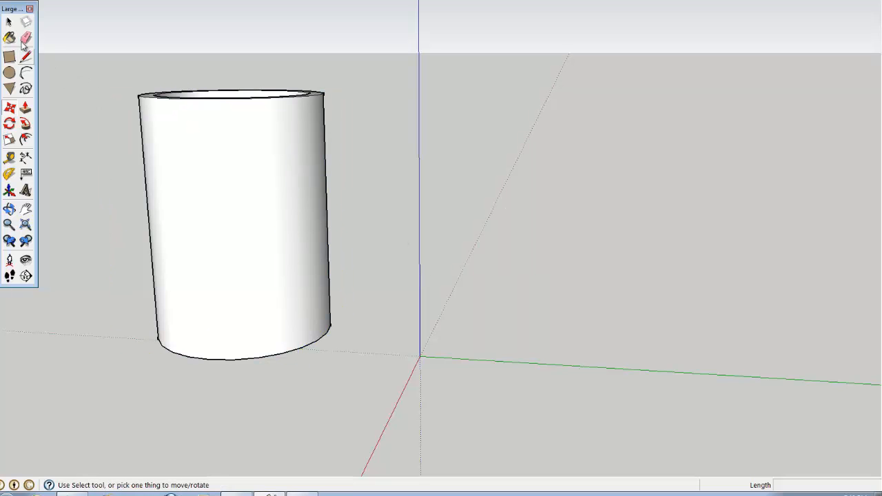
Step: Draw a circle with a radius of 1.5 cm on the ground plane, centred on the origin
left_click(10, 74)
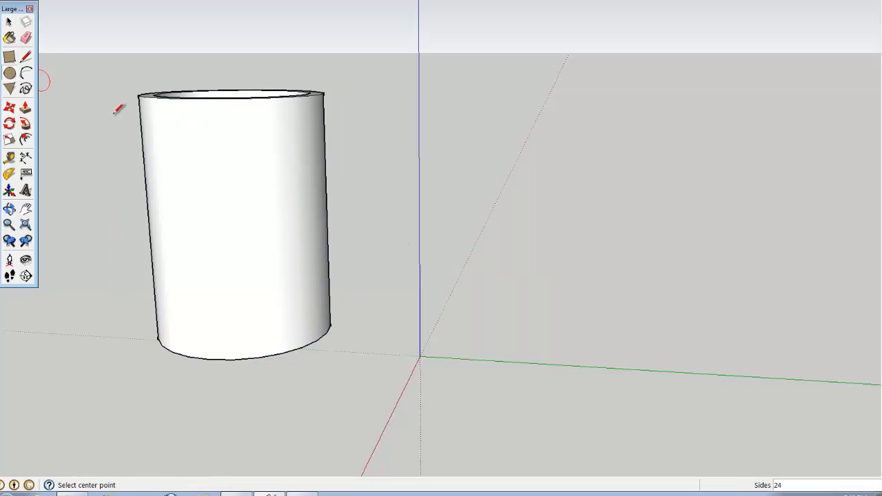
left_click(420, 355)
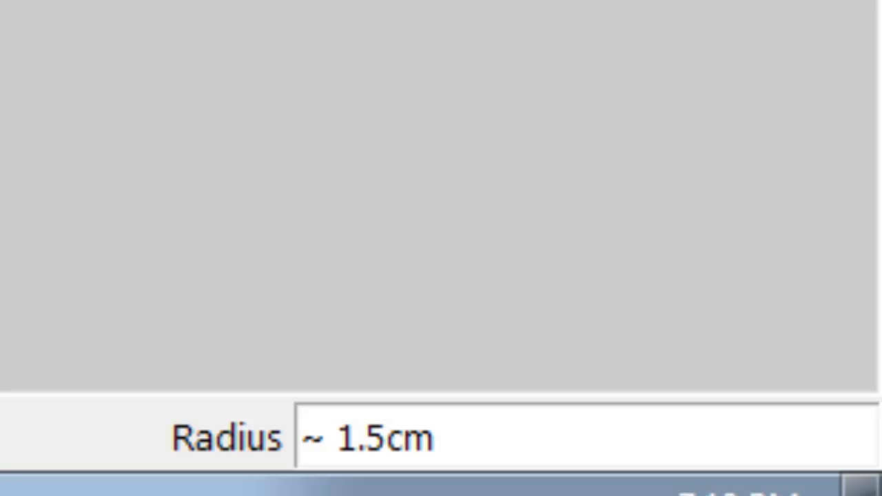
type("1.5")
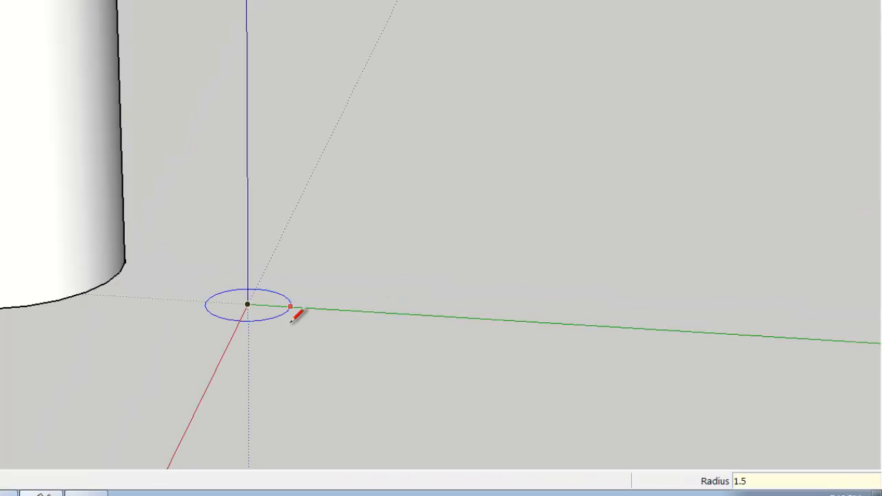
key("Return")
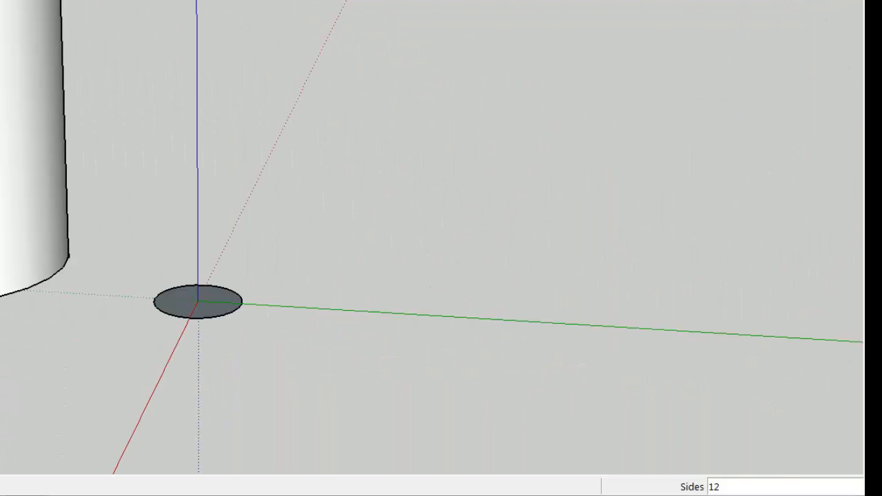
Step: Draw an arc from the origin 8 cm up the blue axis, bulging 3 cm towards the cup body
left_click(198, 301)
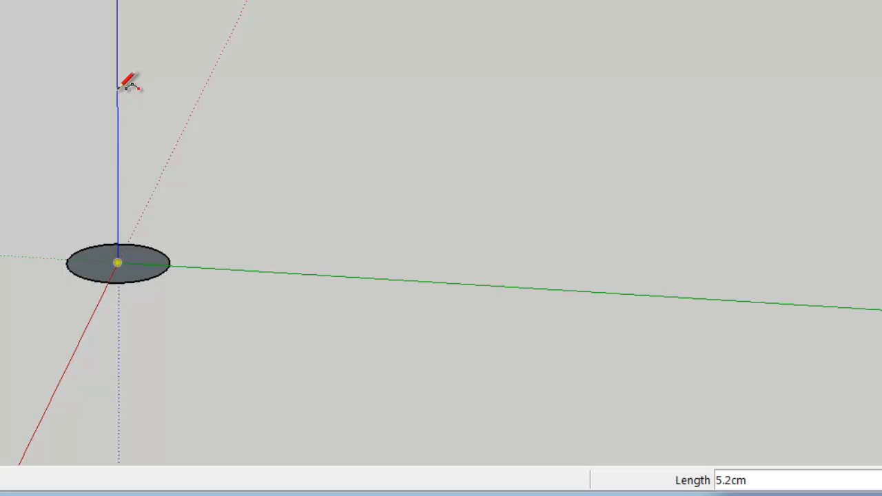
type("8")
key("Return")
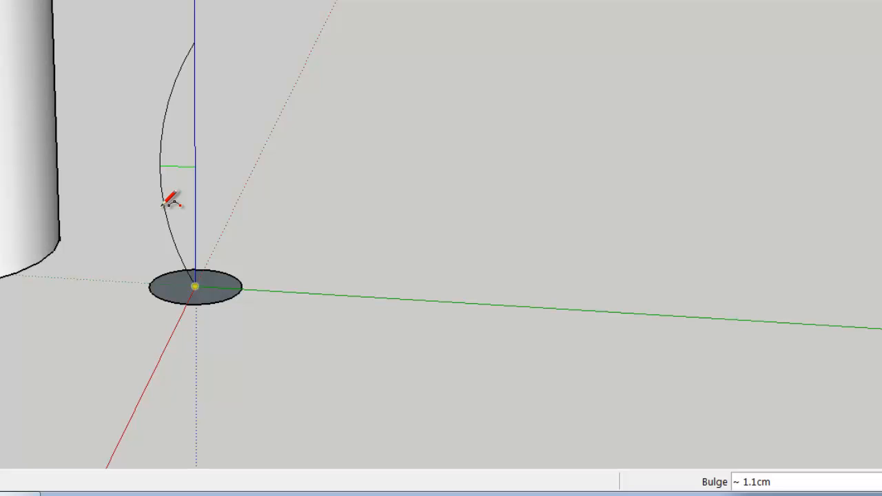
type("3")
key("Return")
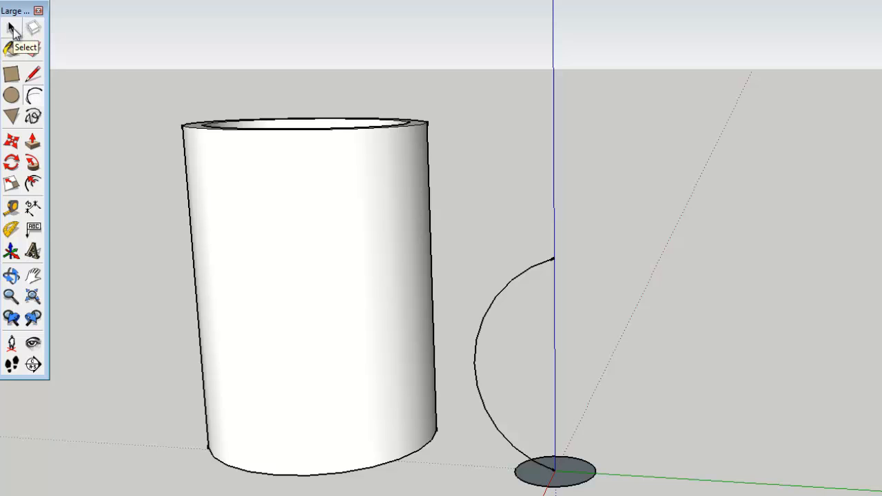
Step: Sweep the 1.5 cm circle along the arc with Follow Me to form the curved handle
left_click(11, 27)
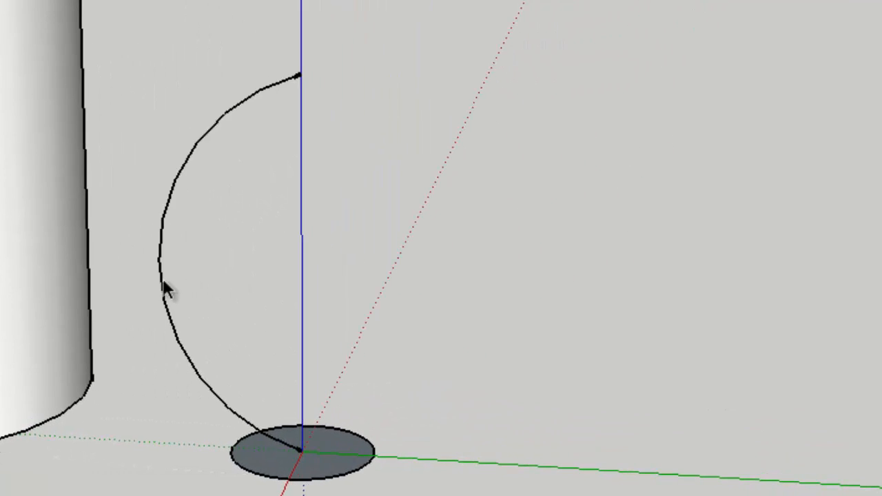
left_click(160, 279)
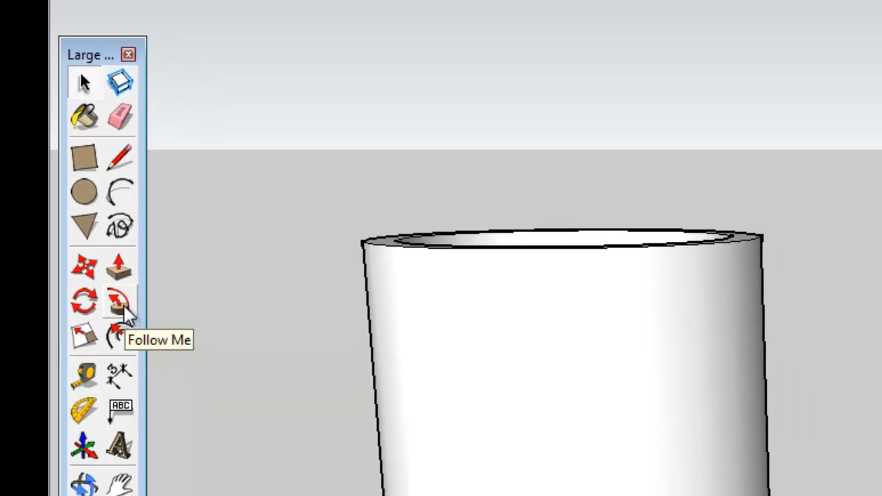
left_click(148, 374)
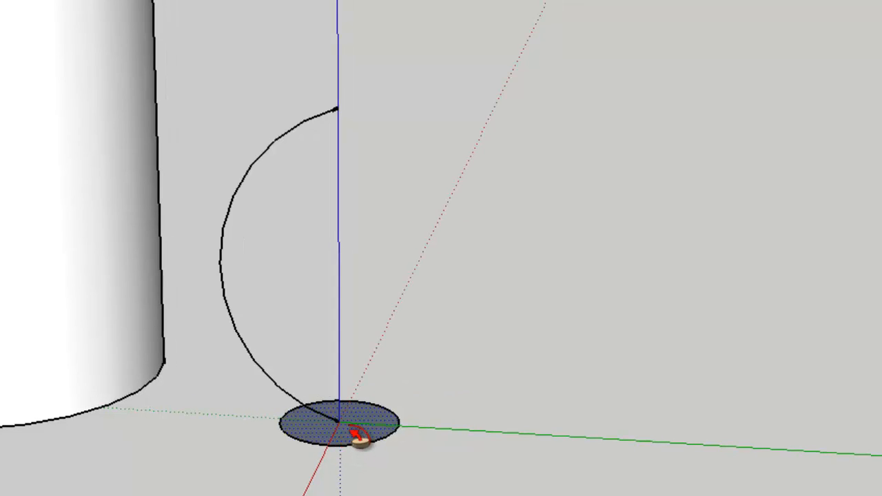
left_click(352, 433)
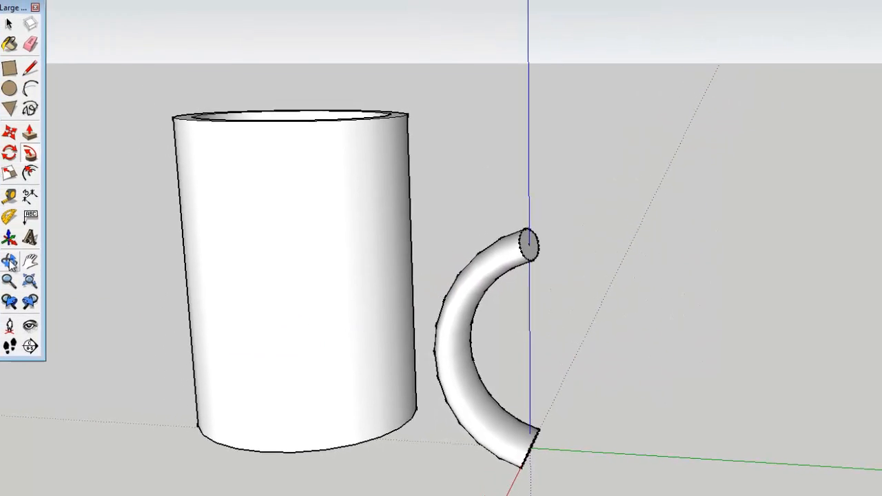
Step: Select the whole curved handle and make it a component named "handle"
left_click(20, 266)
left_click_drag(361, 372, 501, 329)
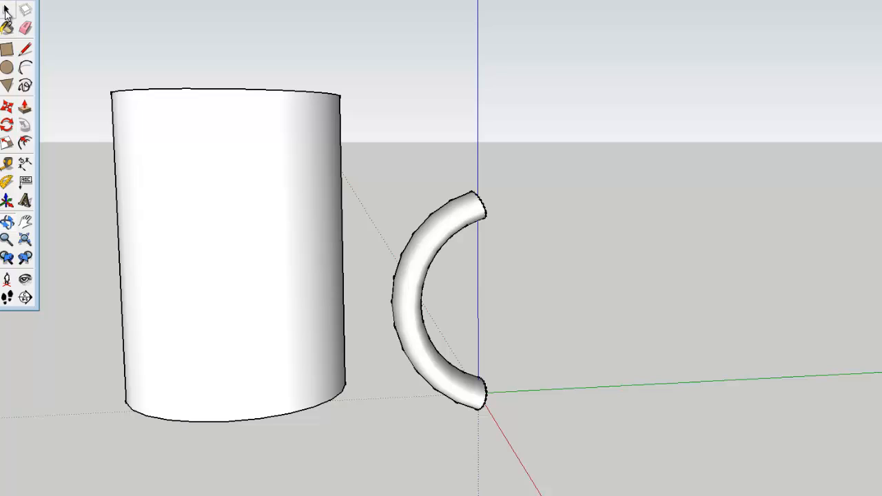
left_click(5, 9)
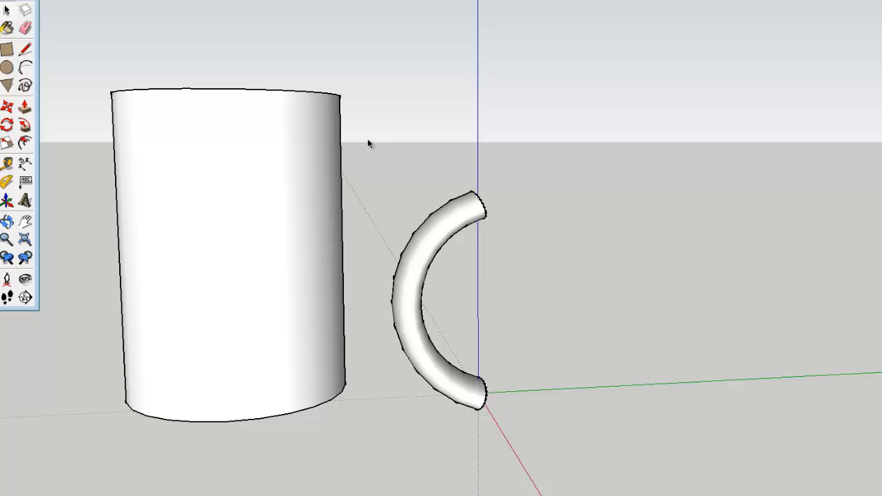
left_click_drag(368, 139, 541, 444)
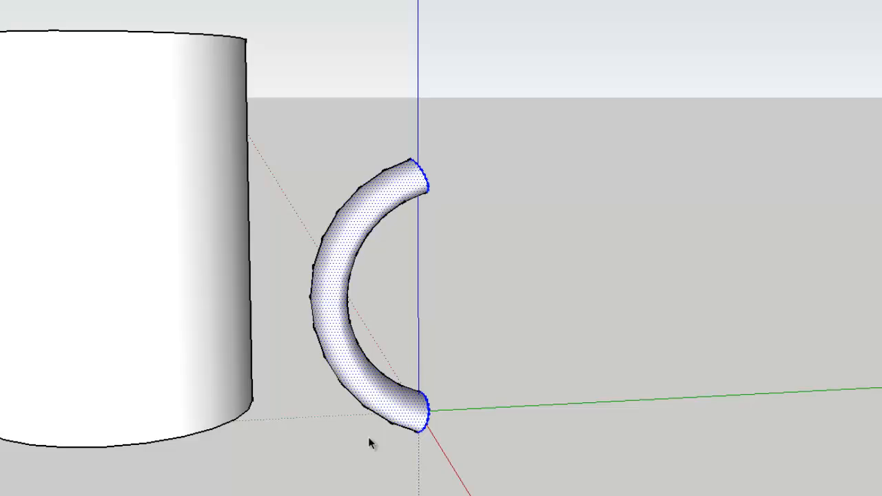
key("g")
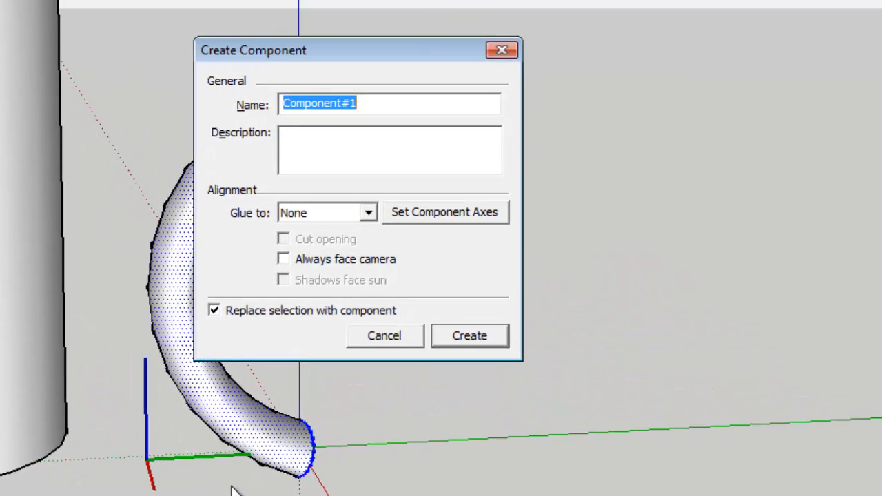
type("handle")
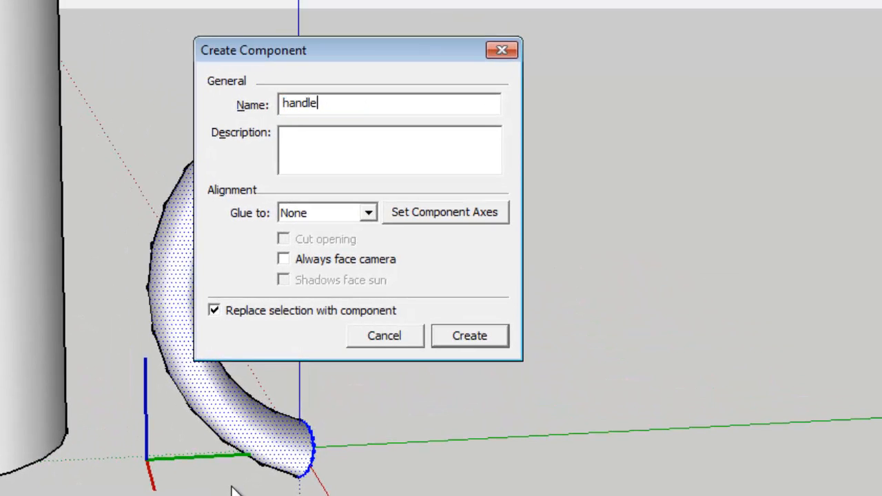
left_click(491, 342)
Step: In the top view, move the handle component about 14 cm to the cup's side facing away from the origin, against the outer wall
mouse_move(361, 122)
middle_mouse_down()
mouse_move(414, 426)
mouse_move(426, 381)
middle_mouse_up()
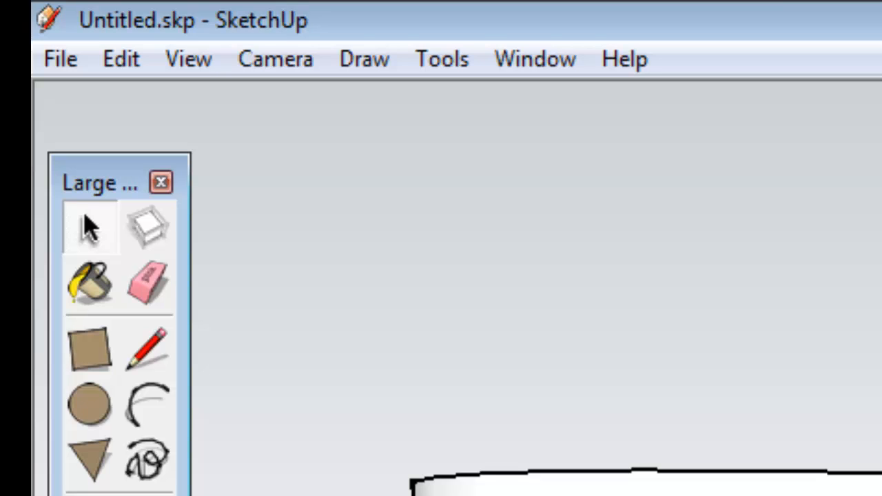
left_click(274, 61)
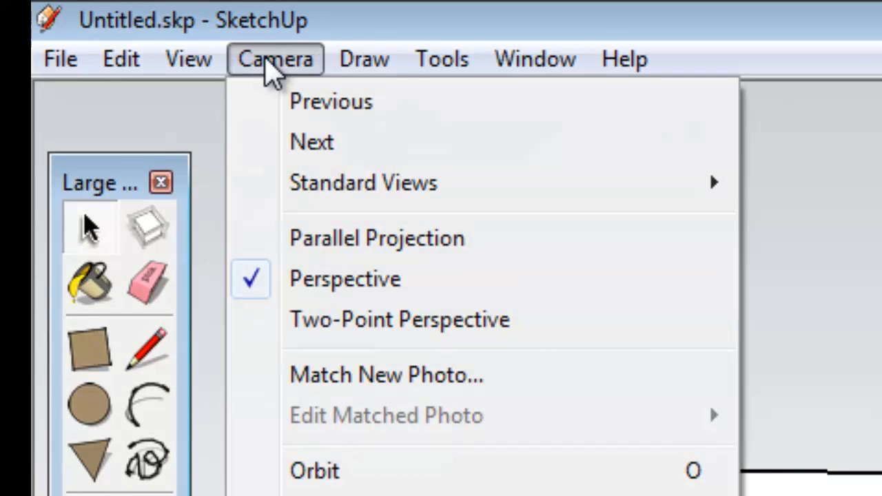
mouse_move(279, 185)
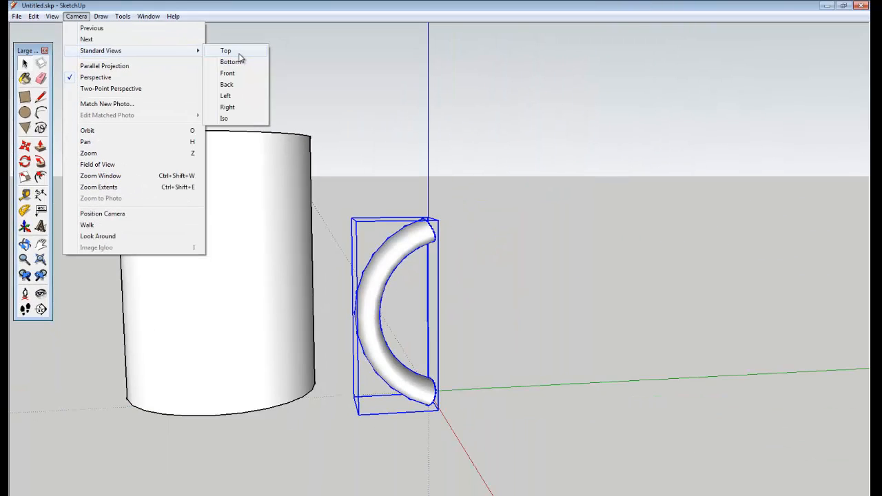
left_click(239, 54)
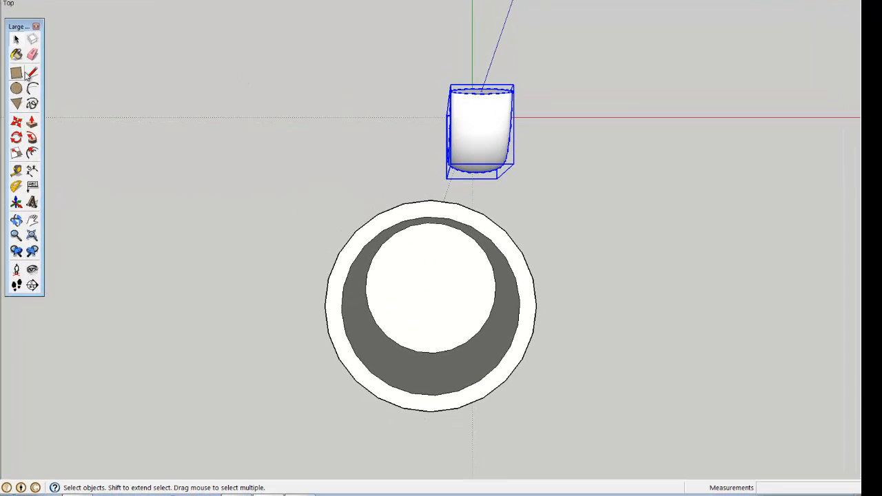
left_click(17, 122)
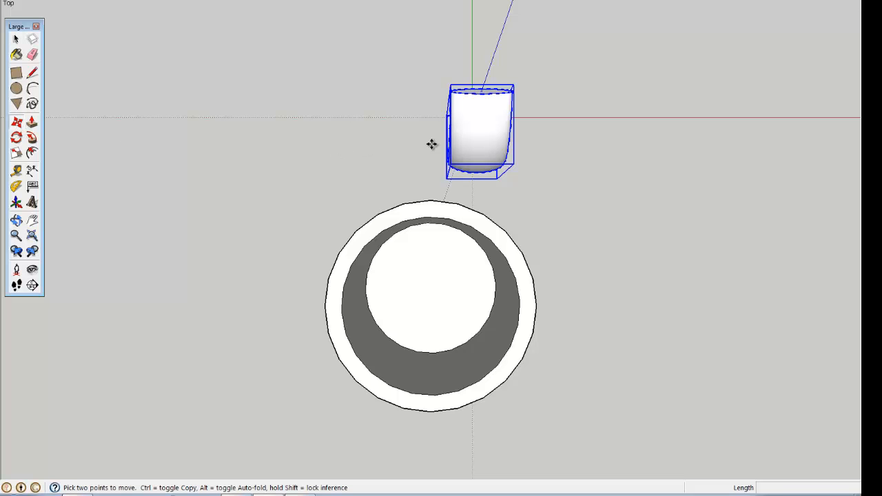
left_click(479, 144)
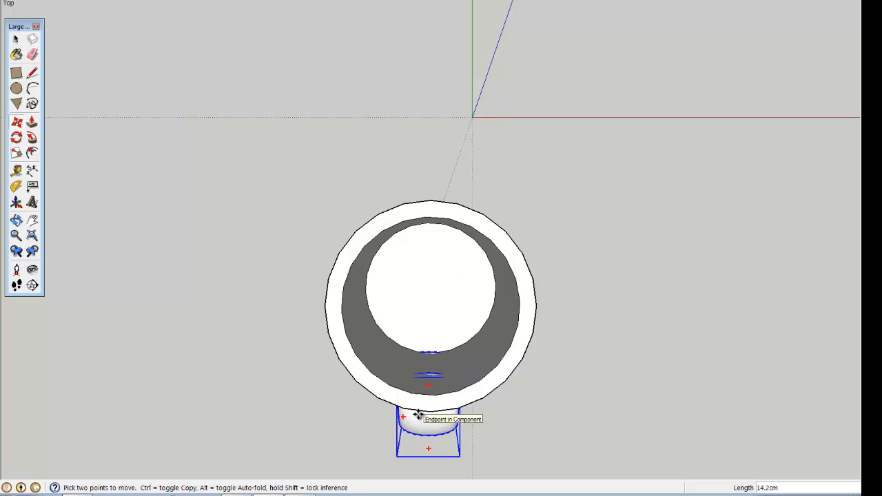
left_click(425, 419)
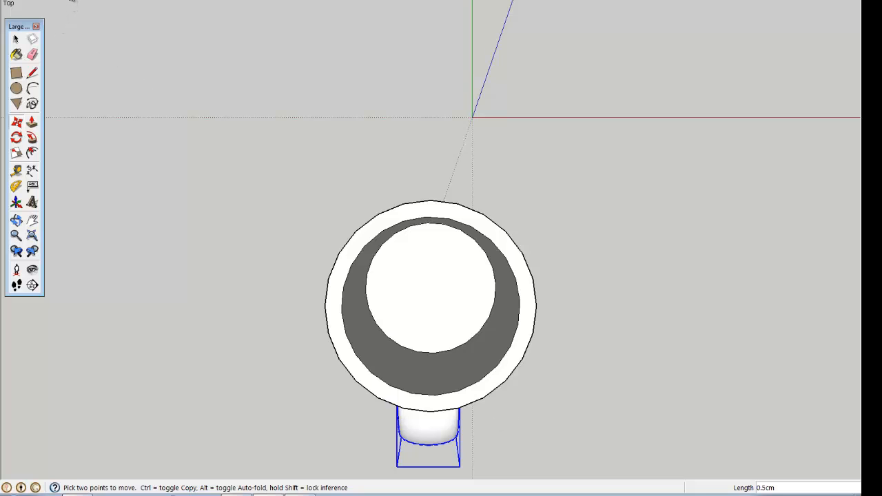
Step: In the left view, raise the handle along the blue axis to about the middle of the cup's height
left_click(72, 2)
mouse_move(124, 30)
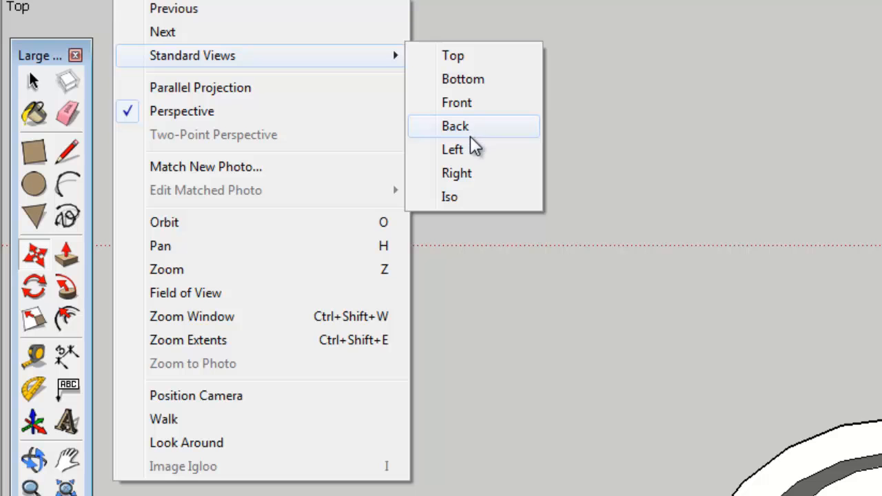
left_click(474, 154)
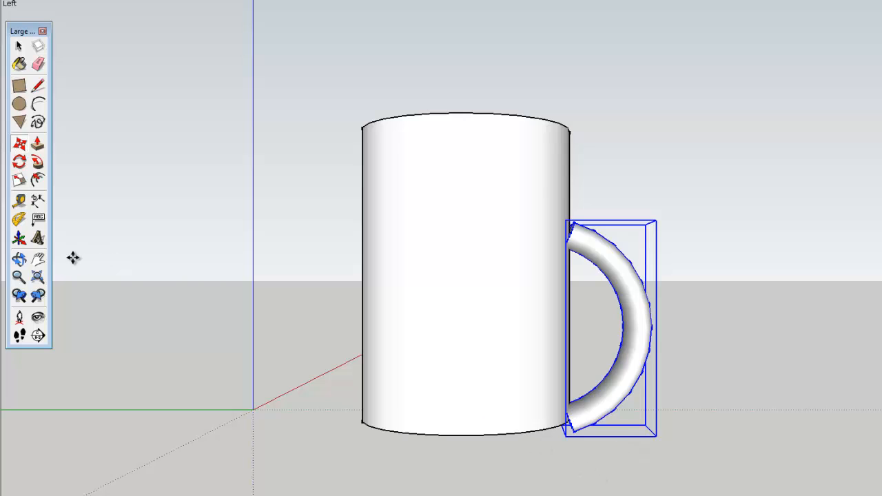
left_click(20, 146)
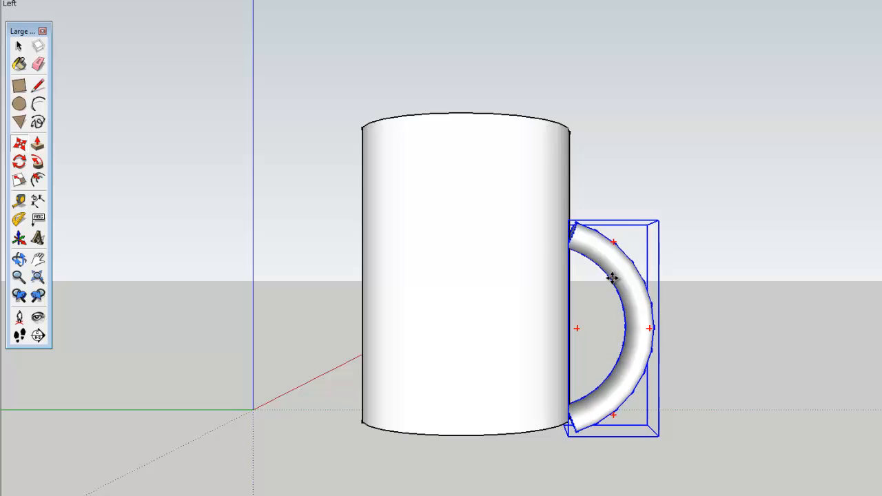
left_click_drag(613, 281, 602, 232)
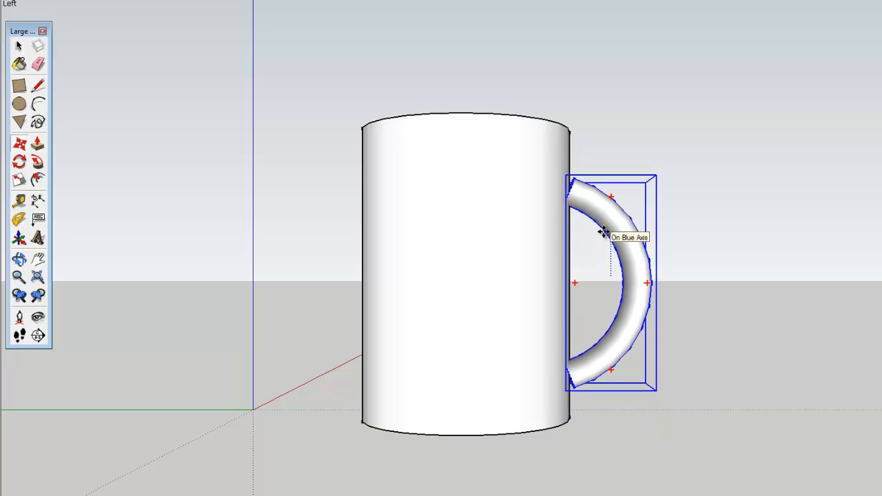
left_click(604, 232)
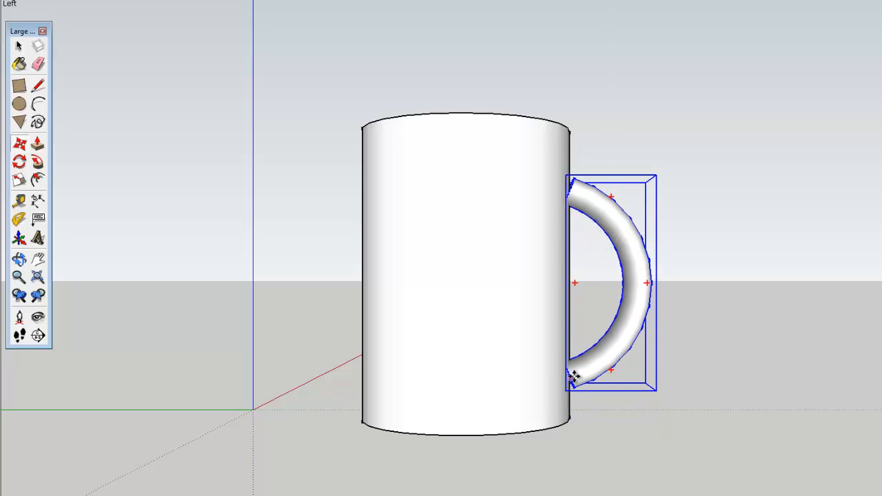
Step: Move the handle slightly towards the cup so that both its ends sit inside the cup wall
scroll(573, 377, "up", 8)
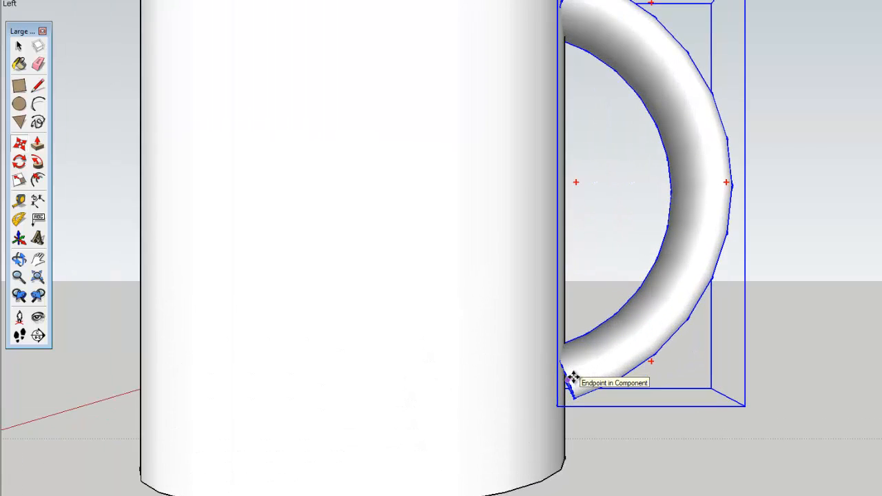
scroll(573, 377, "up", 3)
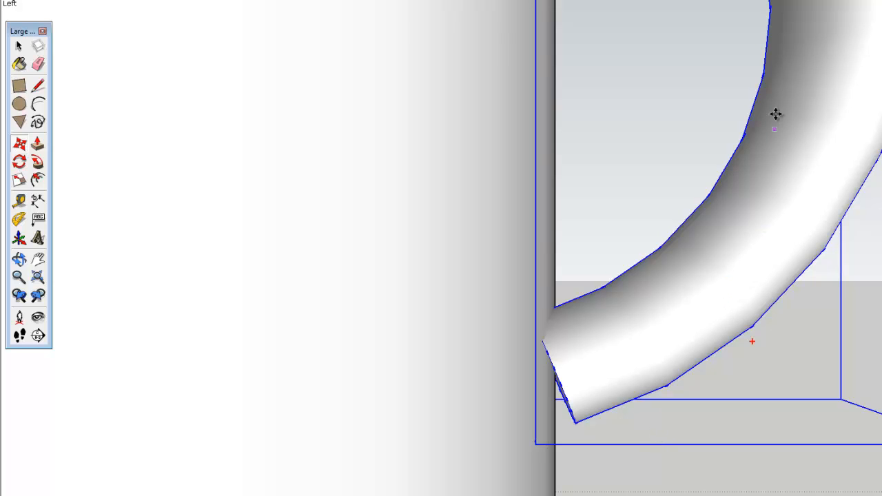
left_click(810, 78)
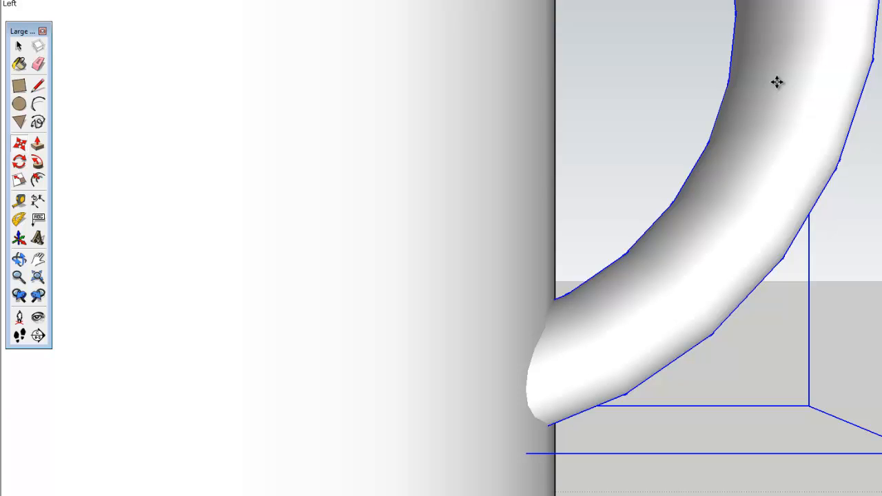
Step: Inspect the handle's attachment to the cup from the side and from above, including the inside of the cup
scroll(777, 82, "down", 6)
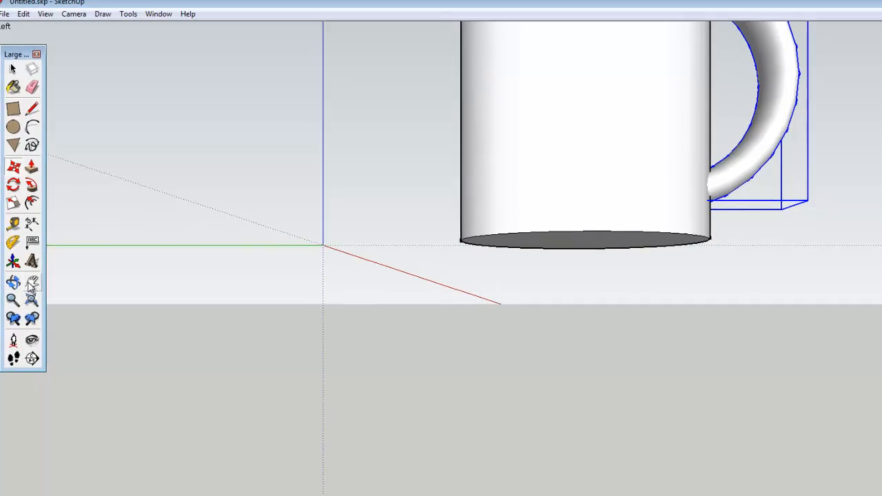
left_click(32, 283)
left_click_drag(586, 139, 476, 394)
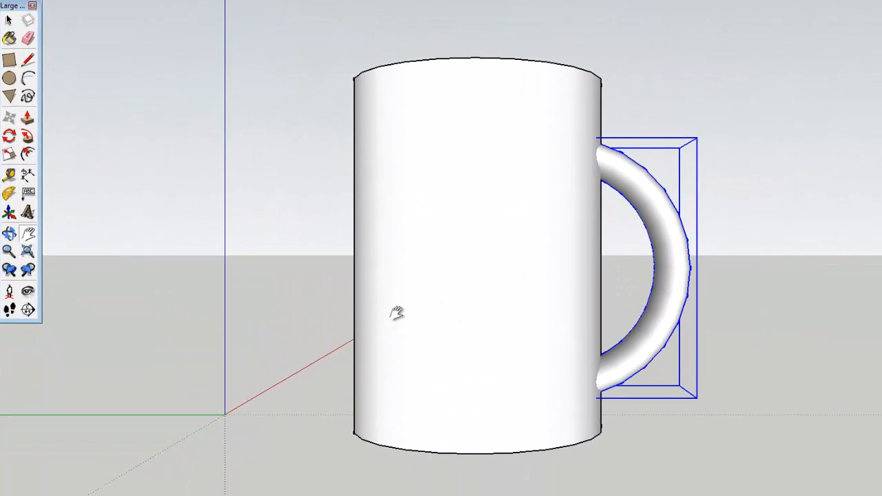
left_click(9, 234)
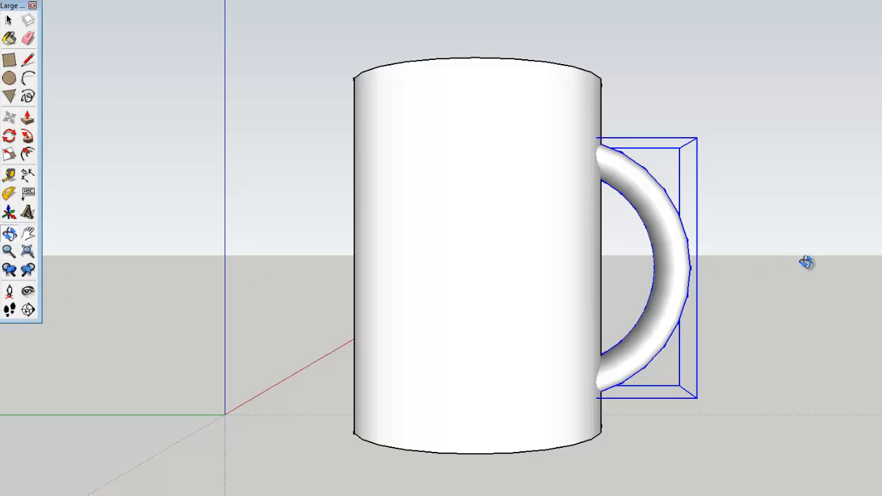
left_click_drag(806, 263, 697, 281)
left_click_drag(410, 51, 283, 66)
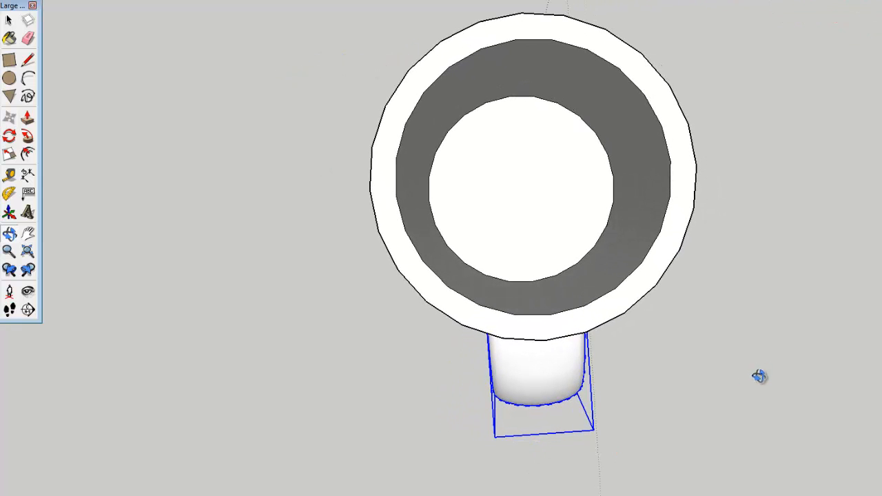
left_click_drag(741, 382, 840, 326)
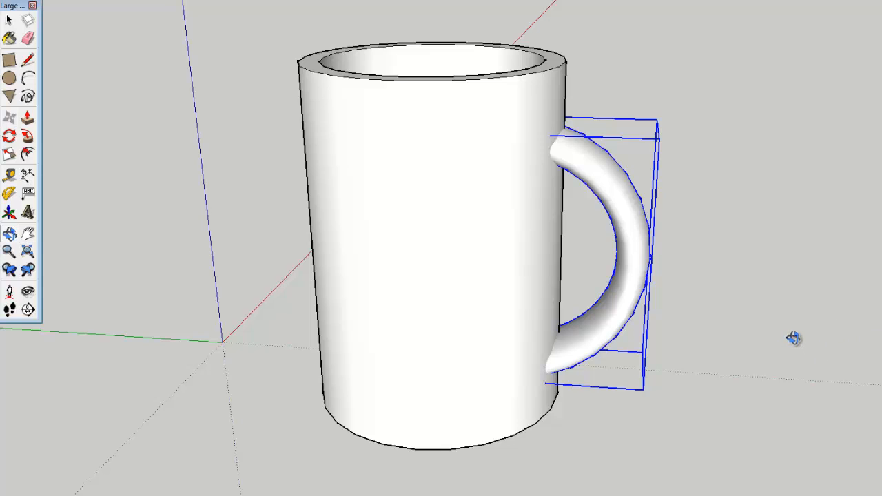
Step: Save the model as a SketchUp file named "cup with handle - " followed by the author's name
left_click(4, 0)
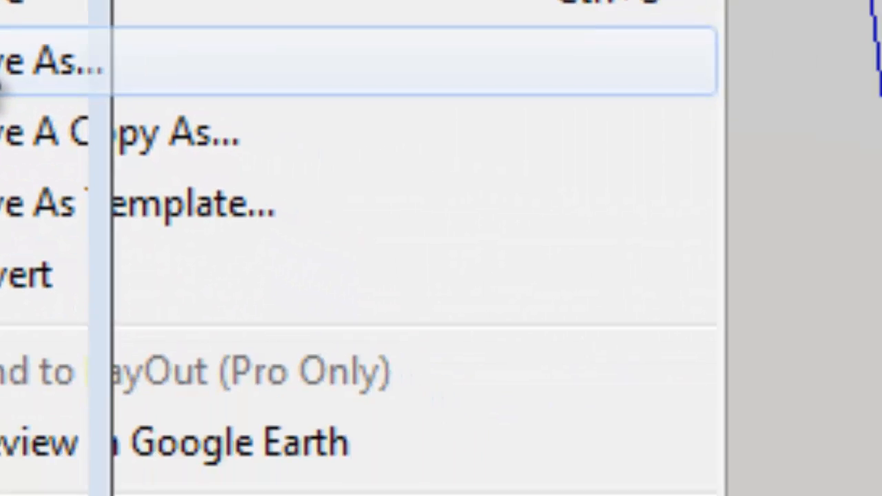
left_click(98, 155)
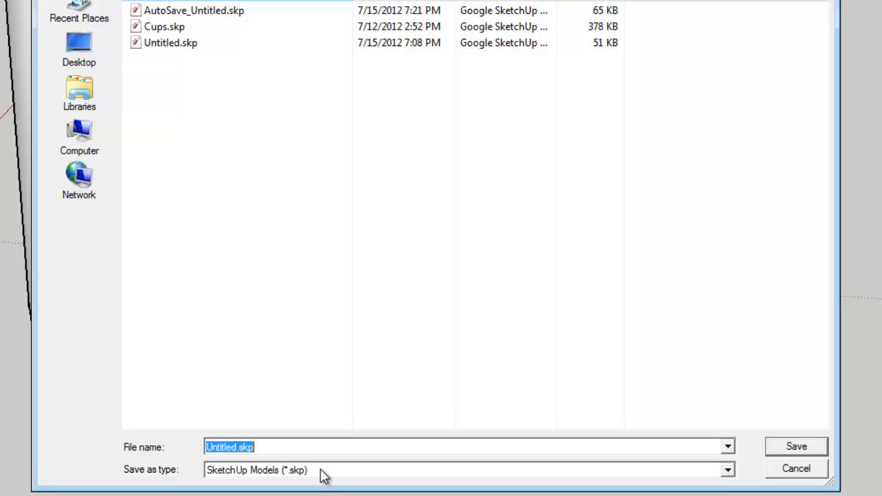
type("cup wi")
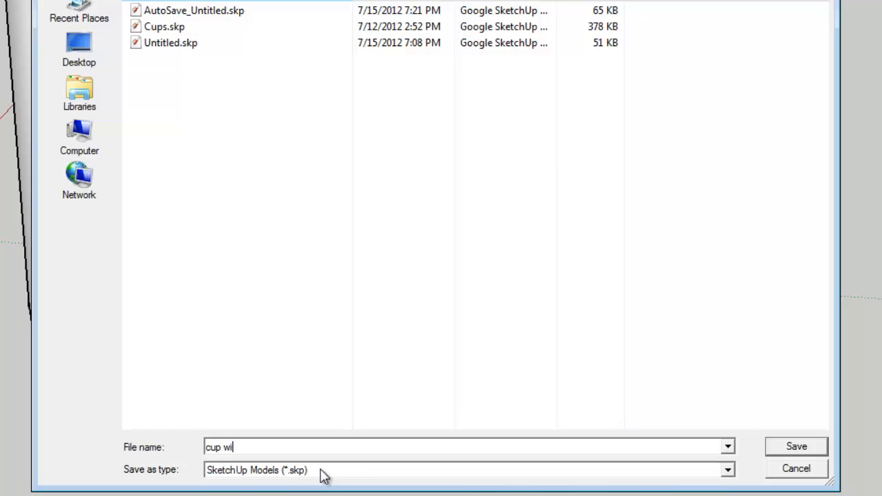
type("th handle - Billy Bob")
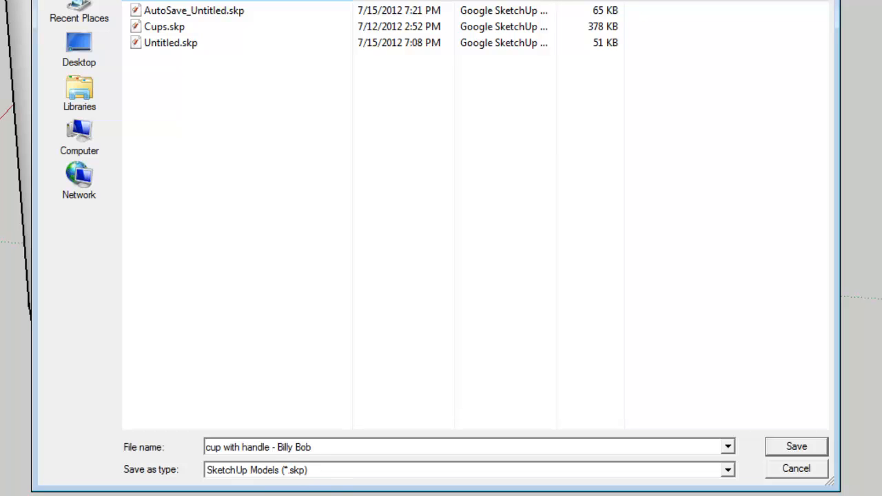
left_click(796, 447)
middle_click_drag(800, 449, 782, 418)
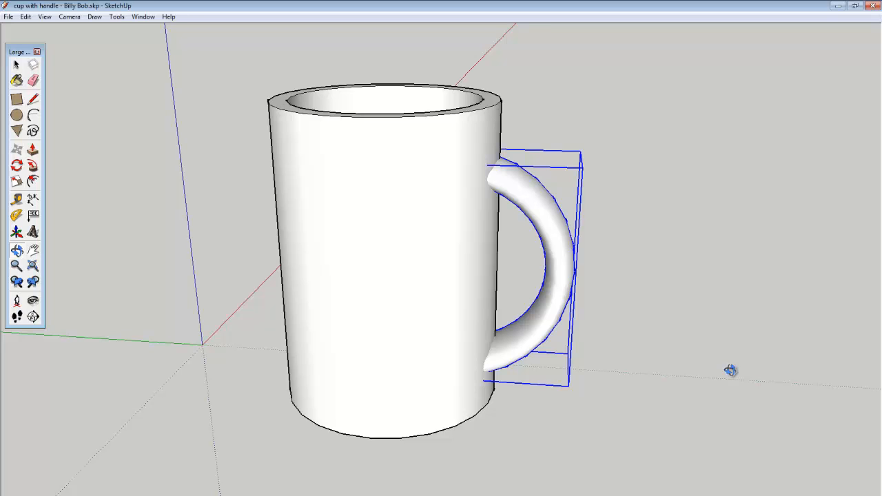
Step: Try moving the cup body component away from the handle and undo the moves
key("m")
scroll(670, 292, "down", 2)
scroll(671, 291, "down", 2)
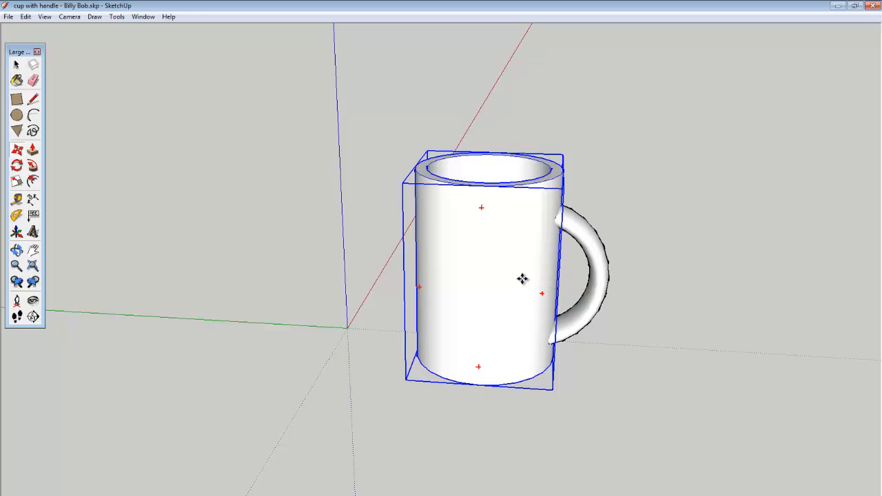
left_click_drag(521, 280, 350, 297)
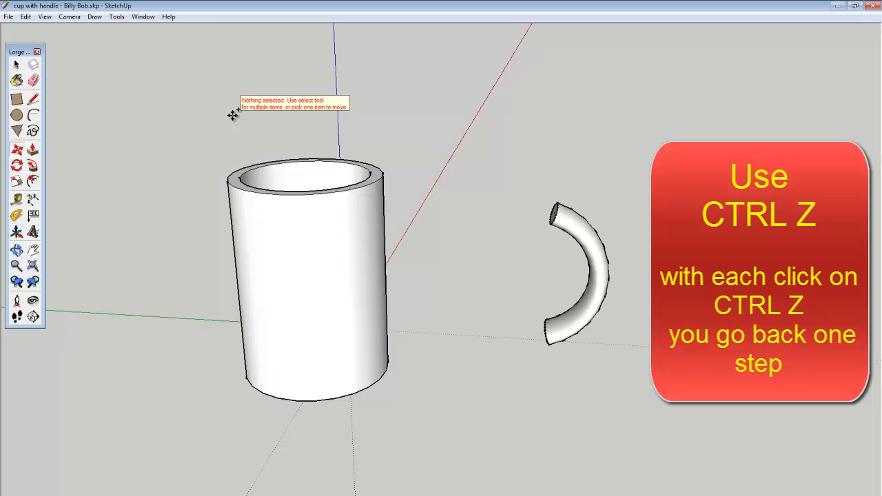
key("ctrl+z")
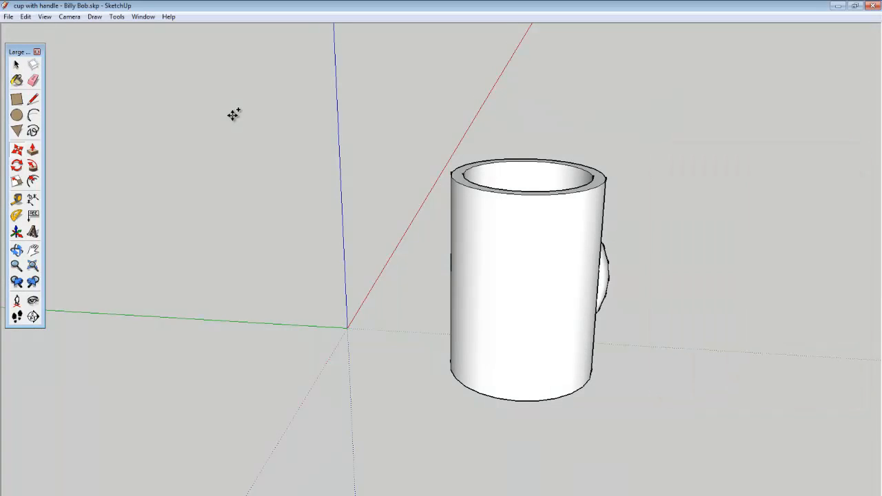
key("ctrl+z")
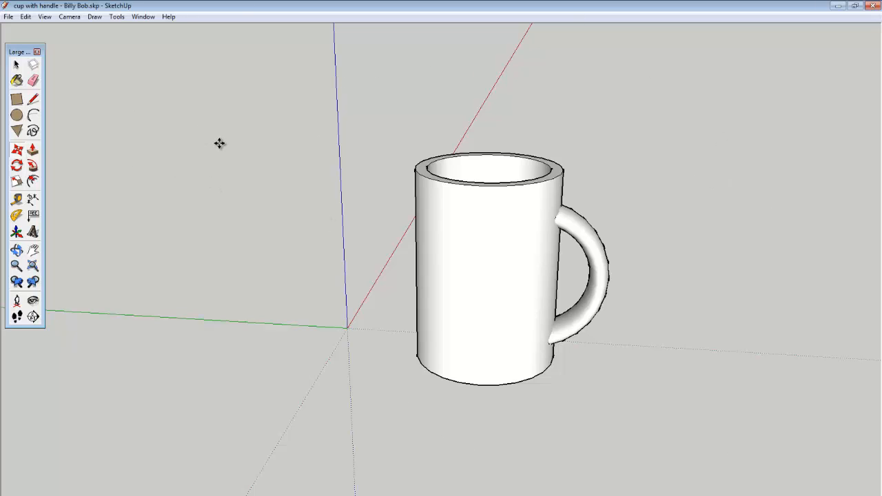
Step: Combine the cup body and the handle into one component named "final cup"
left_click(17, 64)
left_click_drag(360, 98, 651, 430)
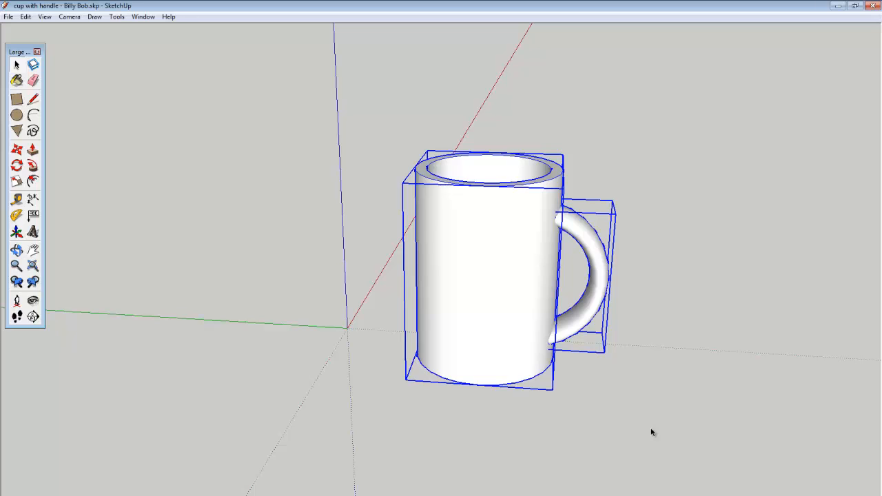
key("g")
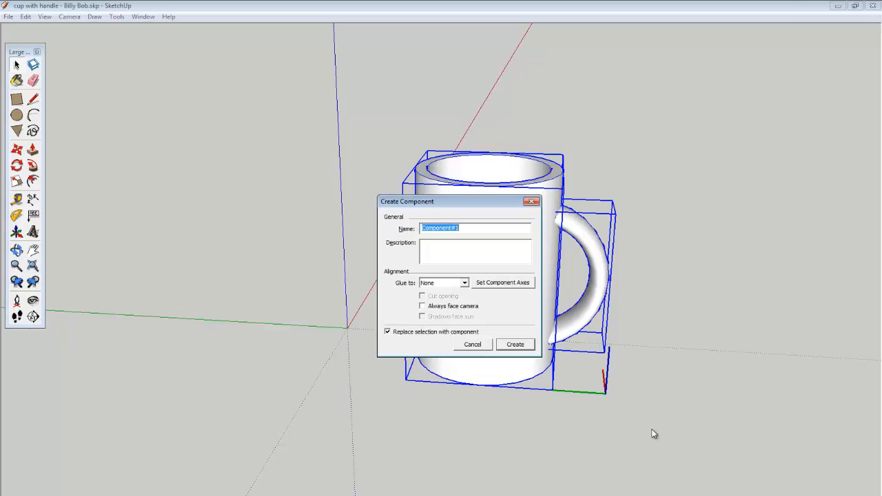
type("fin")
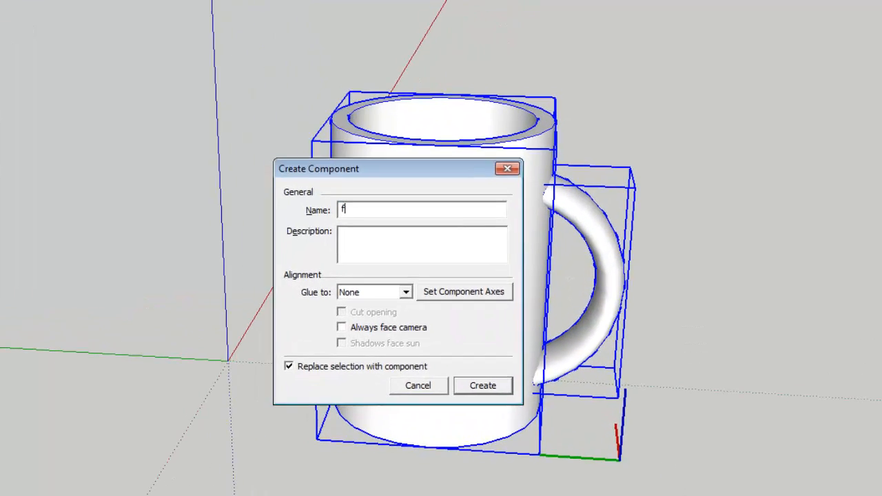
type("al cup")
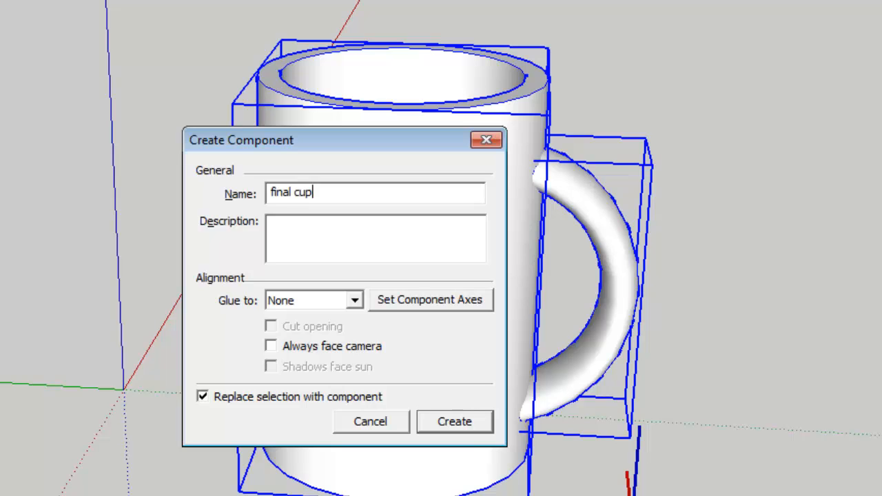
left_click(446, 424)
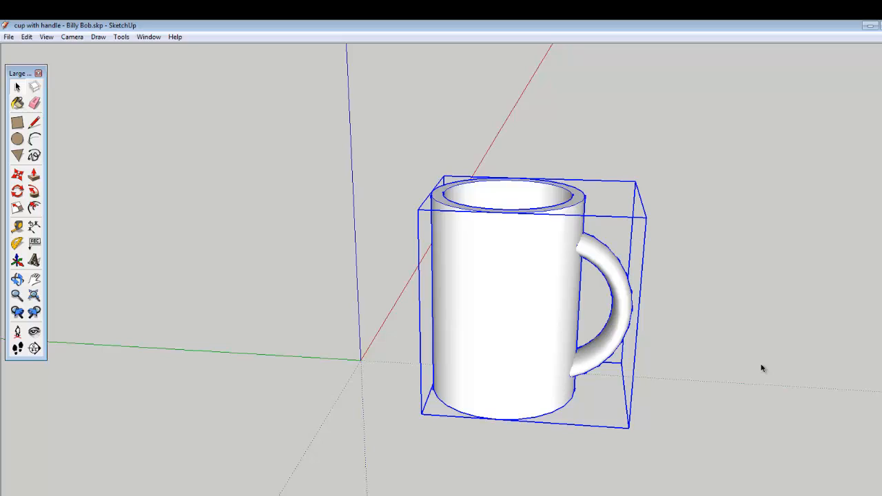
Step: Copy and paste the final cup component, then move the copy to the far side of the green axis, behind the original's handle
left_click(23, 89)
left_click_drag(355, 109, 737, 493)
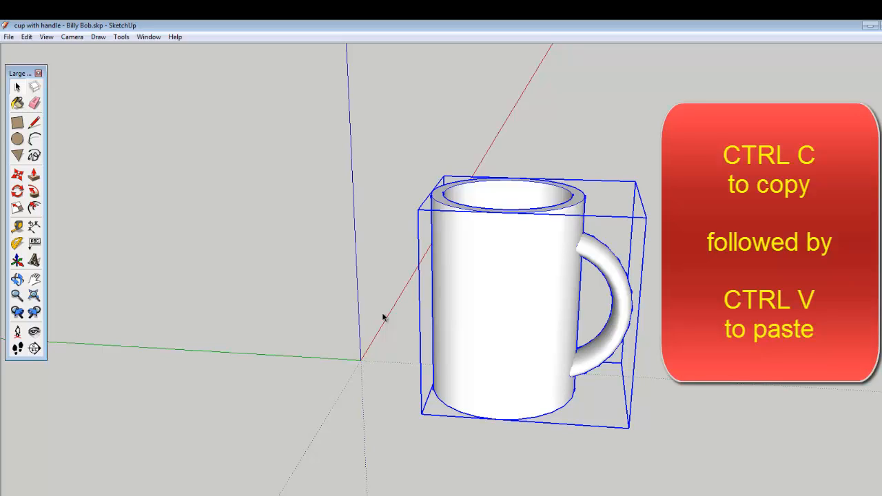
key("ctrl+c")
key("ctrl+v")
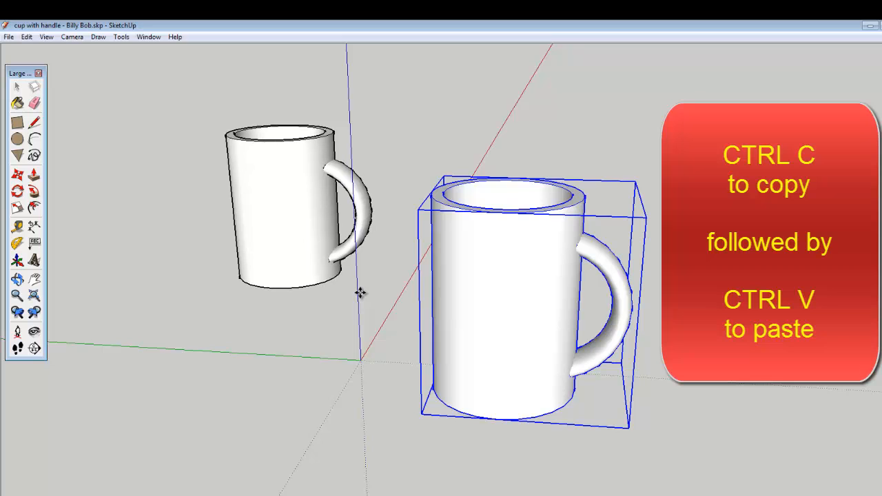
left_click(360, 293)
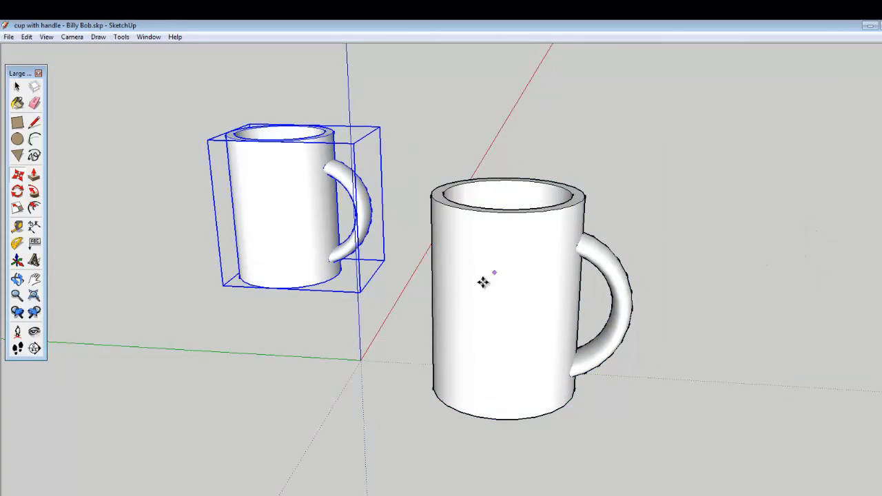
left_click_drag(286, 205, 780, 187)
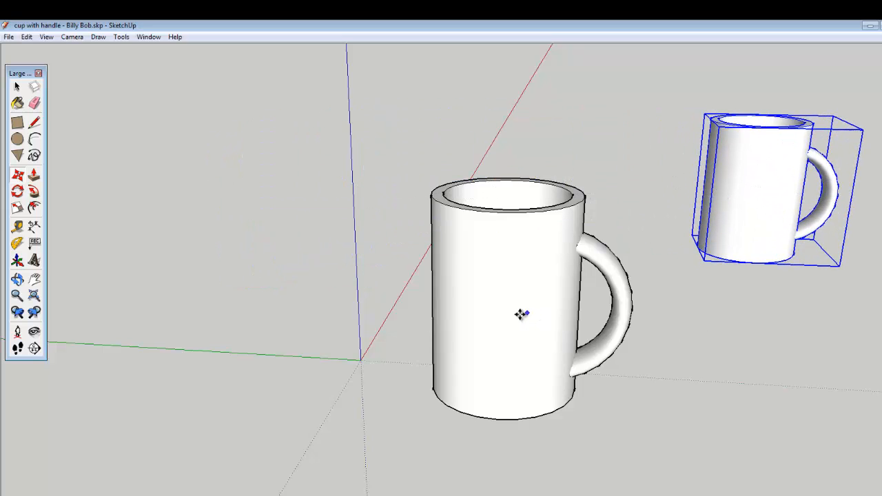
left_click_drag(522, 315, 534, 316)
Step: Move the original cup component towards the origin, away from the copy, so that it stands over the blue axis
left_click(17, 86)
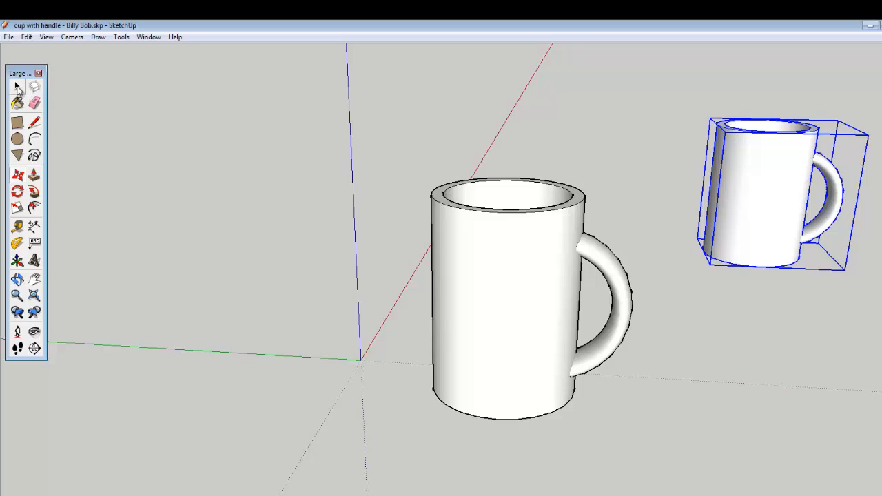
left_click_drag(376, 140, 640, 495)
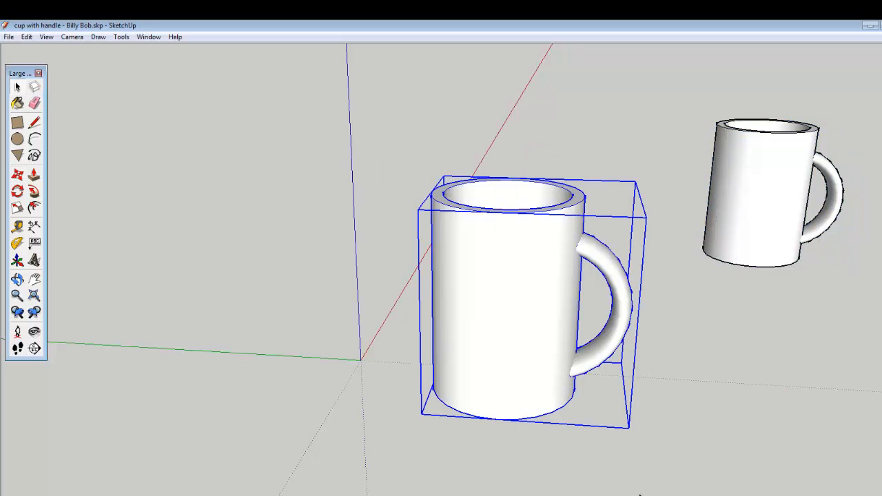
left_click(17, 175)
left_click(491, 312)
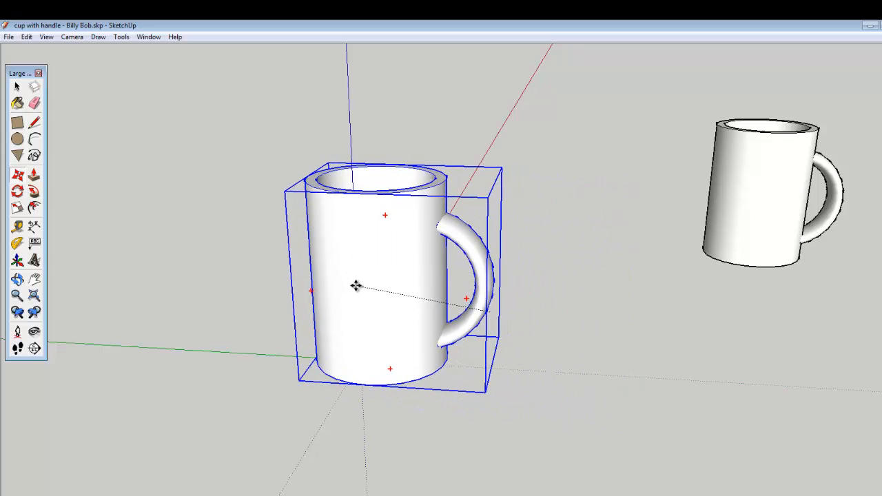
left_click(357, 285)
left_click(580, 362)
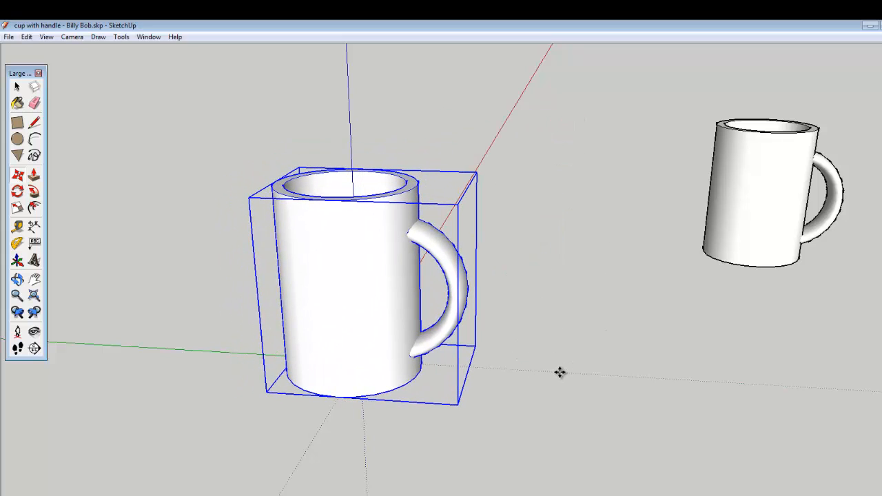
left_click(560, 372)
Step: Explode the original cup component and its nested body and handle components into loose geometry, and clear the selection
left_click(17, 87)
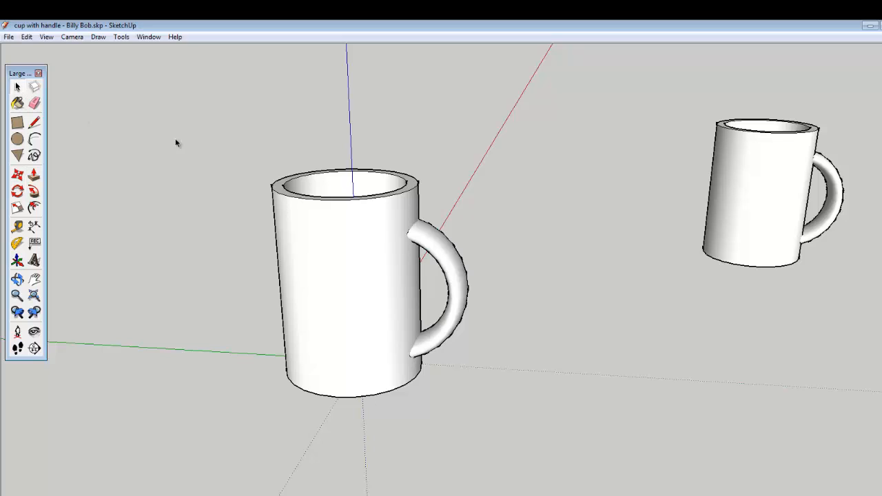
left_click_drag(230, 109, 502, 464)
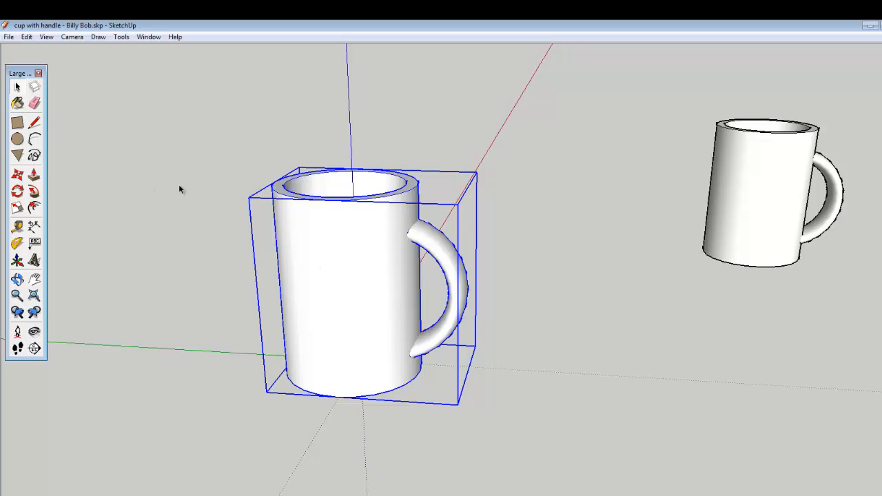
right_click(332, 252)
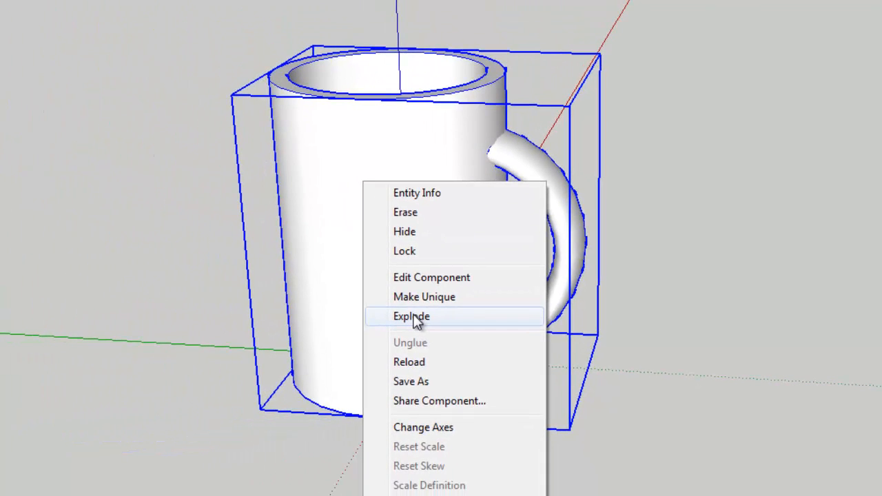
left_click(416, 319)
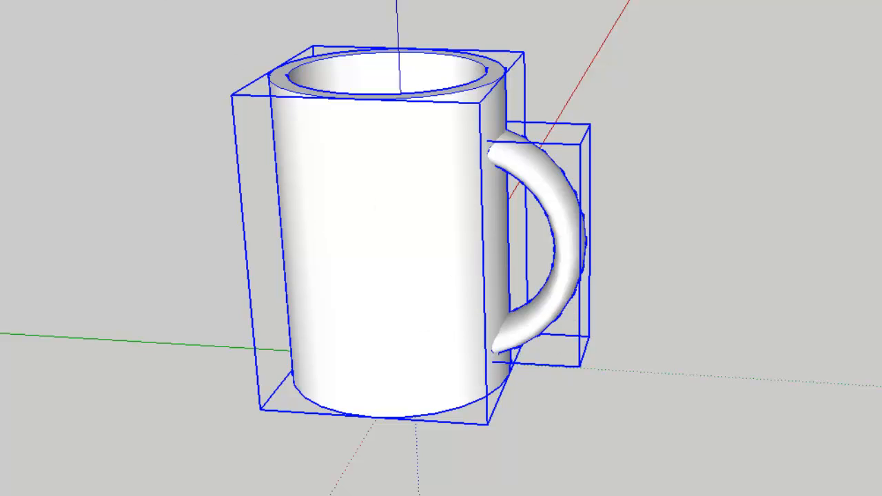
right_click(346, 183)
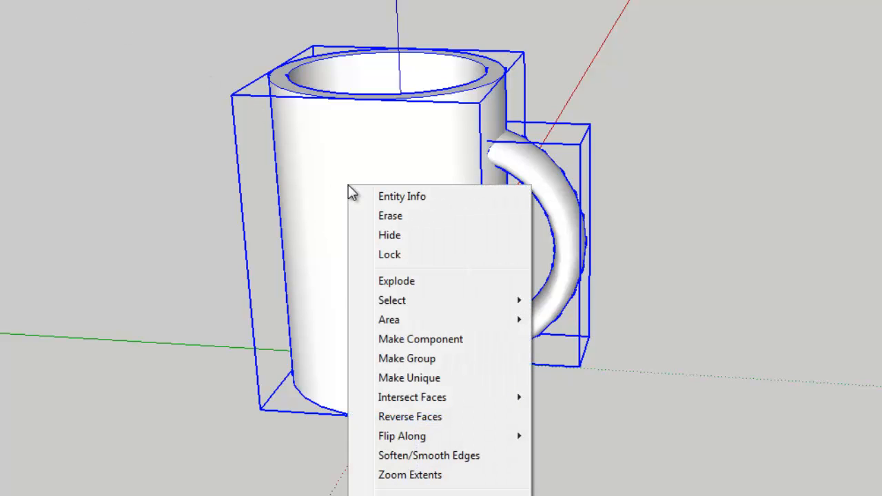
left_click(400, 281)
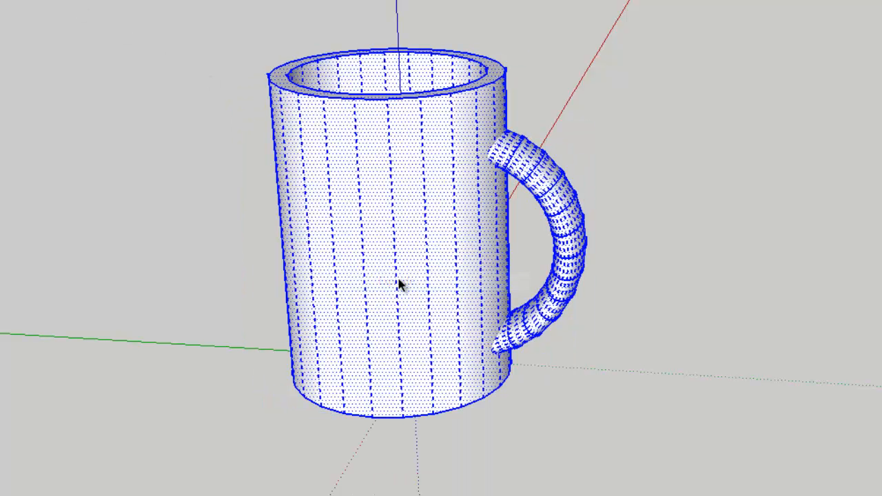
left_click(652, 371)
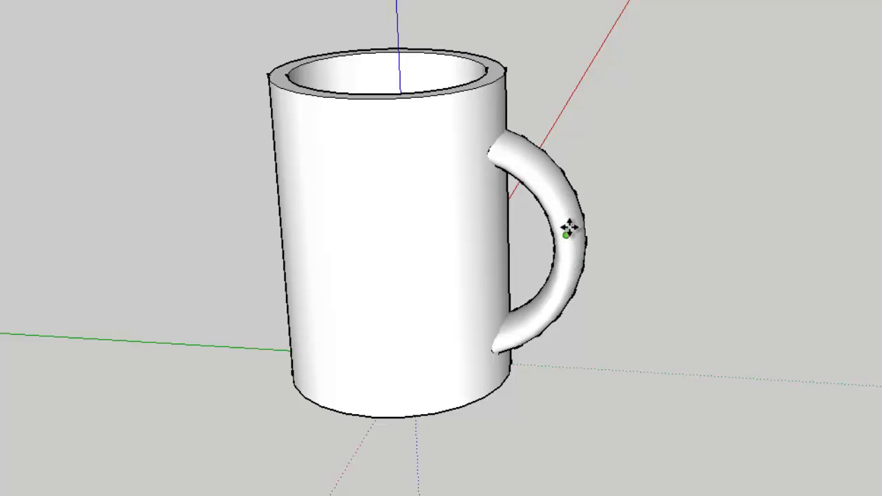
Step: Try moving parts of the exploded cup's handle and its outer wall, and move the intact component copy for comparison
left_click_drag(571, 227, 697, 377)
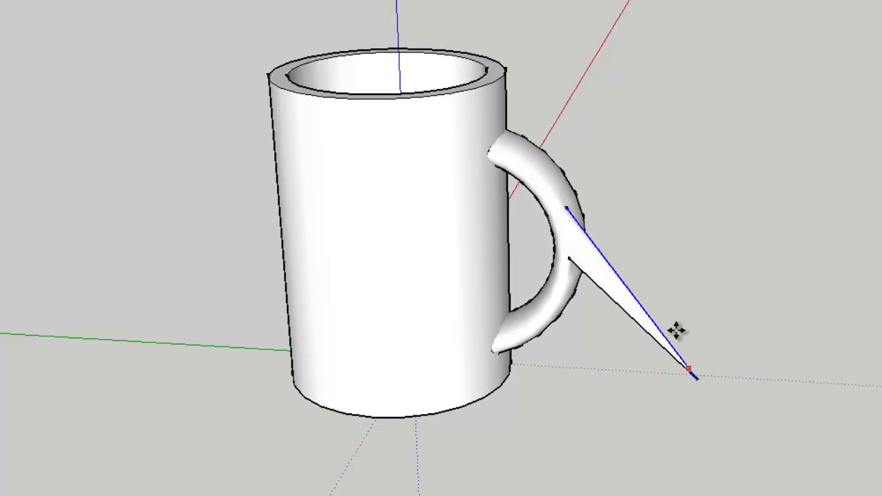
left_click_drag(552, 160, 682, 63)
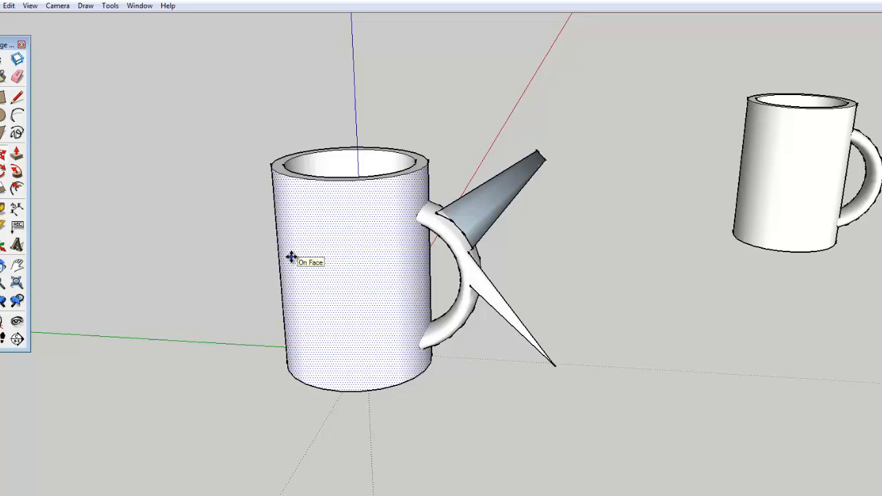
left_click_drag(291, 257, 118, 320)
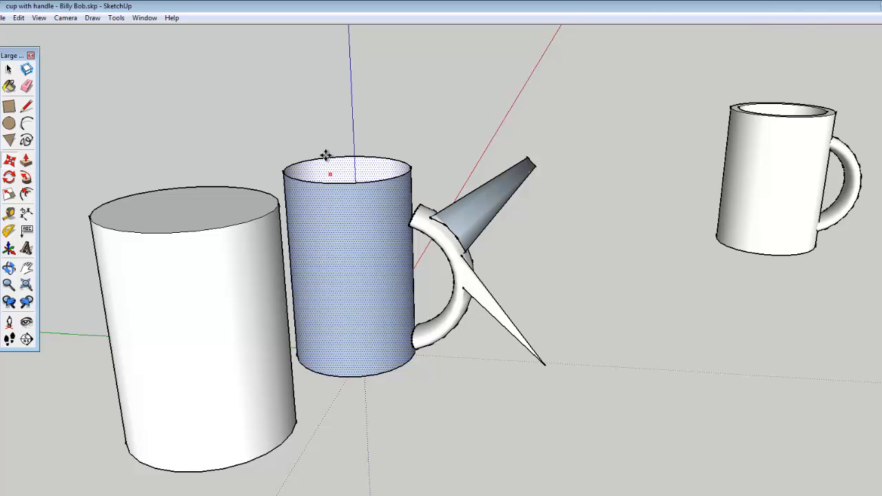
left_click_drag(157, 317, 351, 273)
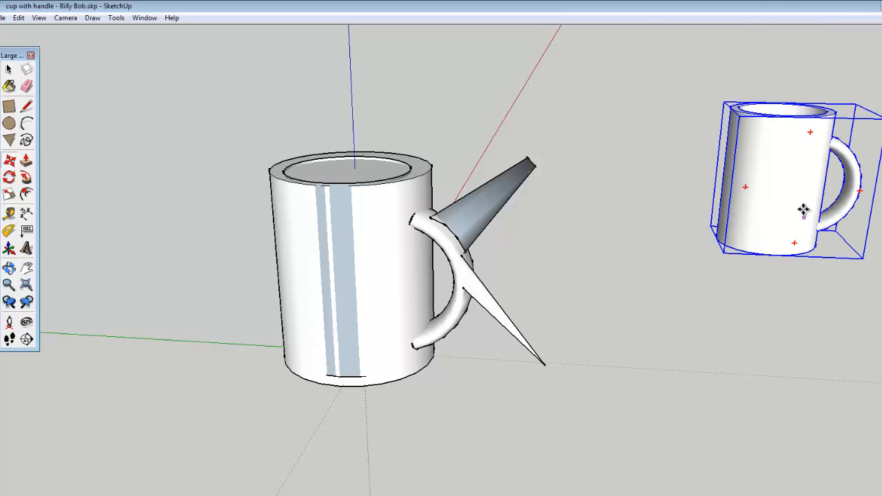
left_click_drag(798, 199, 802, 230)
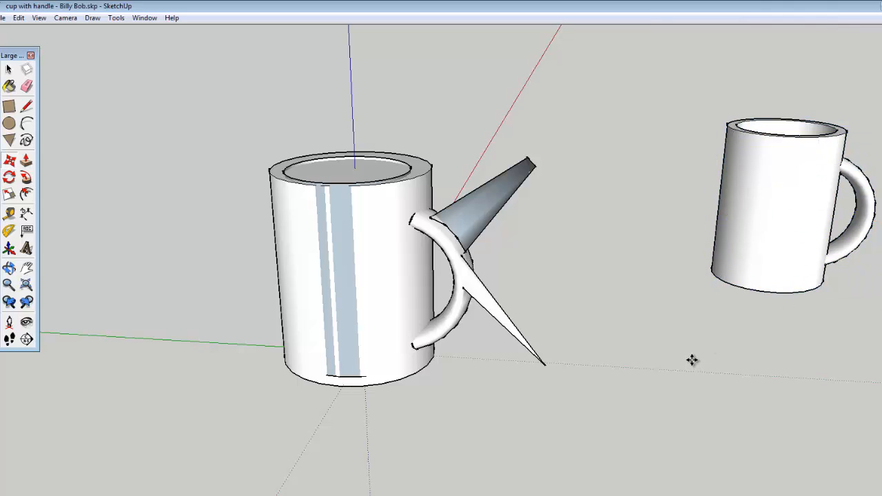
Step: Undo the trial moves of the component copy and of the exploded cup's wall and handle pieces
key("ctrl+z")
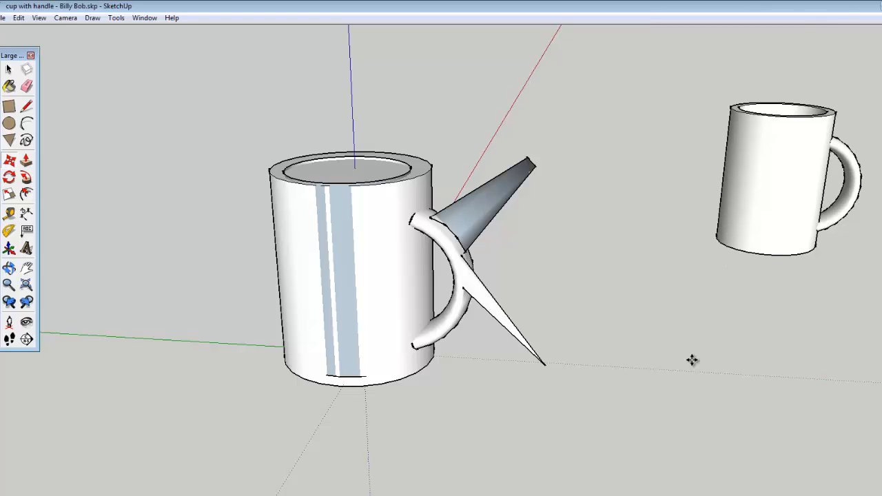
key("ctrl+z")
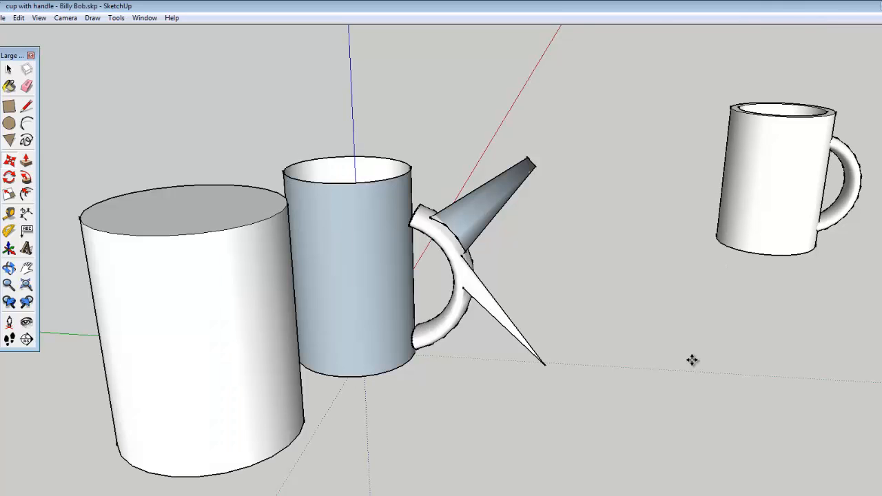
key("ctrl+z")
key("ctrl+z")
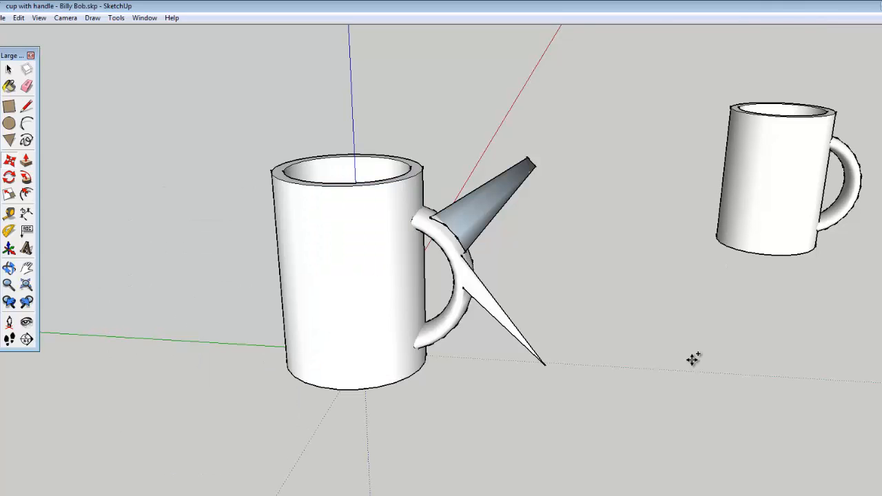
key("ctrl+z")
key("ctrl+z")
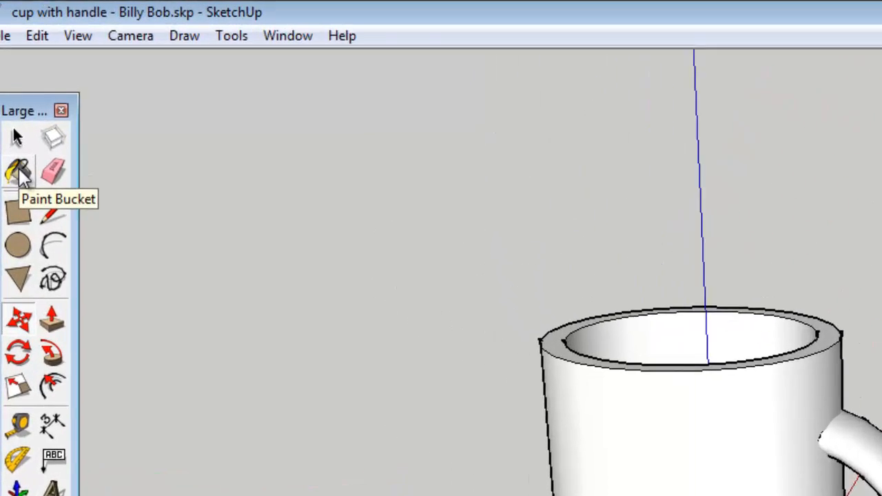
Step: Paint the inside wall of the exploded cup bright red from the Colors material collection
left_click(9, 87)
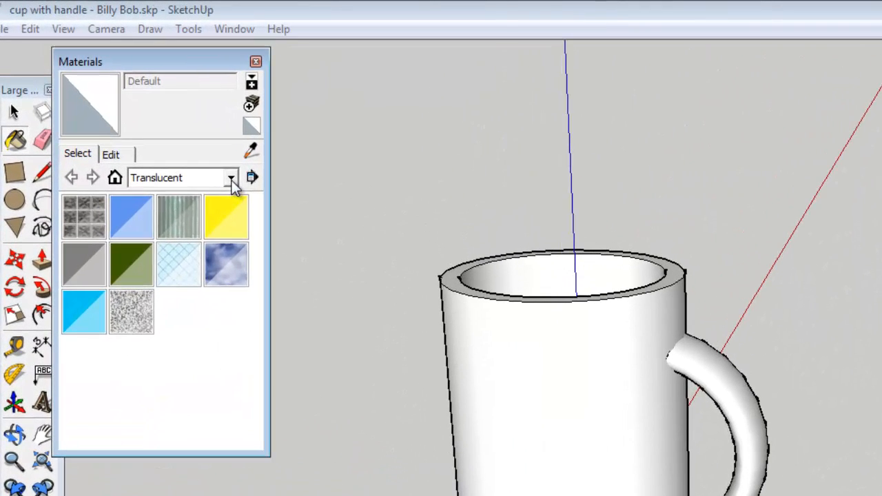
left_click(232, 178)
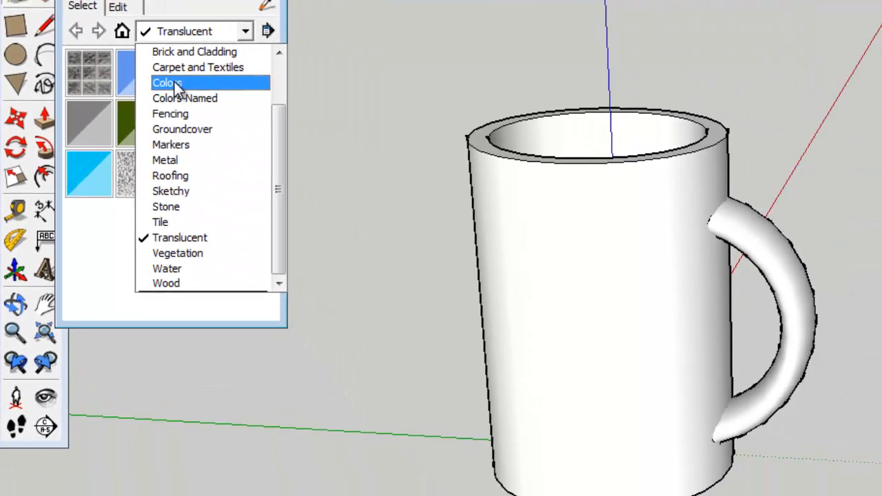
left_click(168, 83)
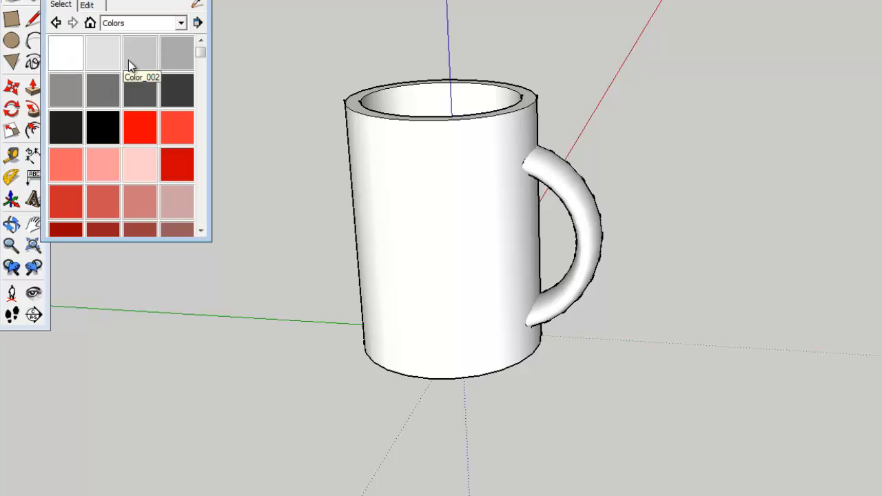
left_click(141, 129)
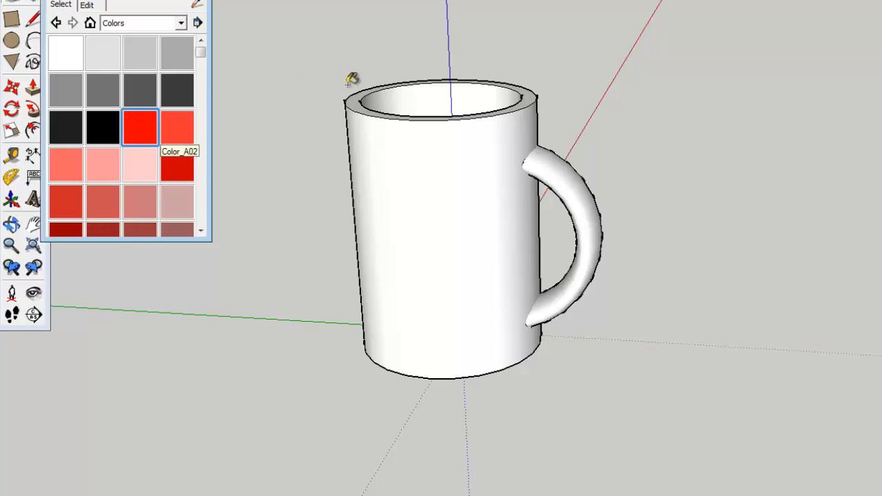
left_click(423, 105)
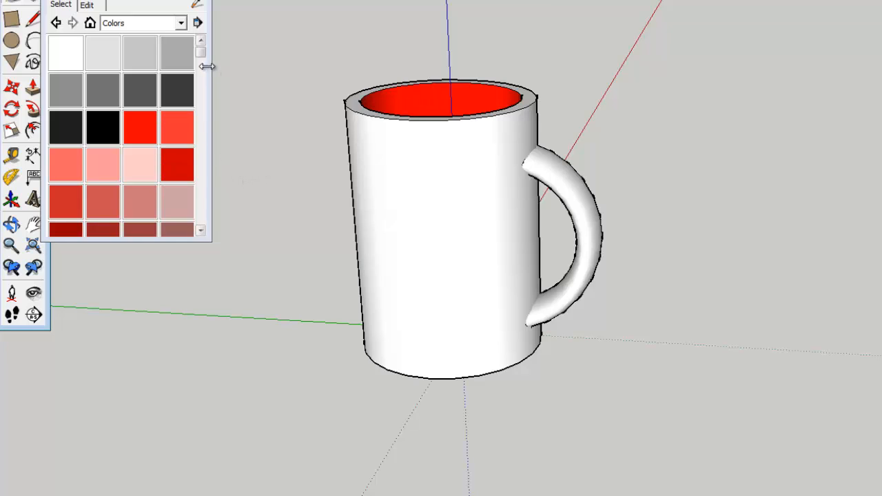
Step: Paint the cup's handle light orange and its outer wall medium brown from the Colors material collection
left_click_drag(205, 53, 203, 84)
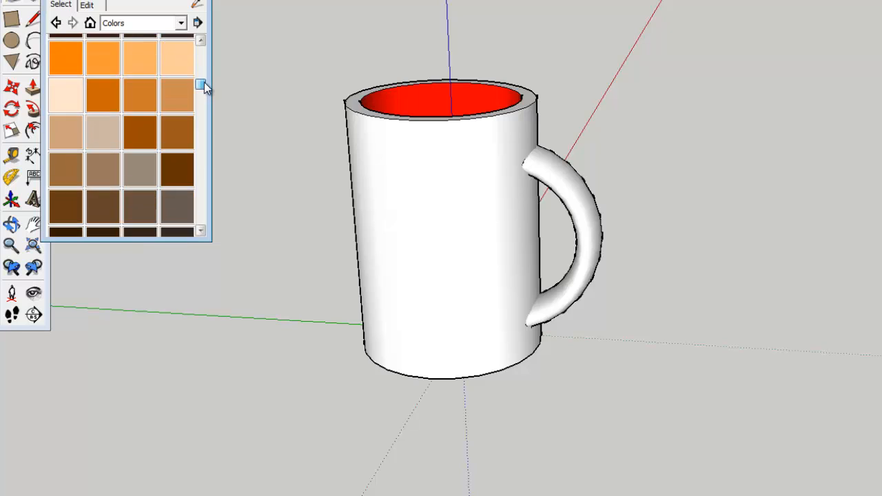
left_click(108, 64)
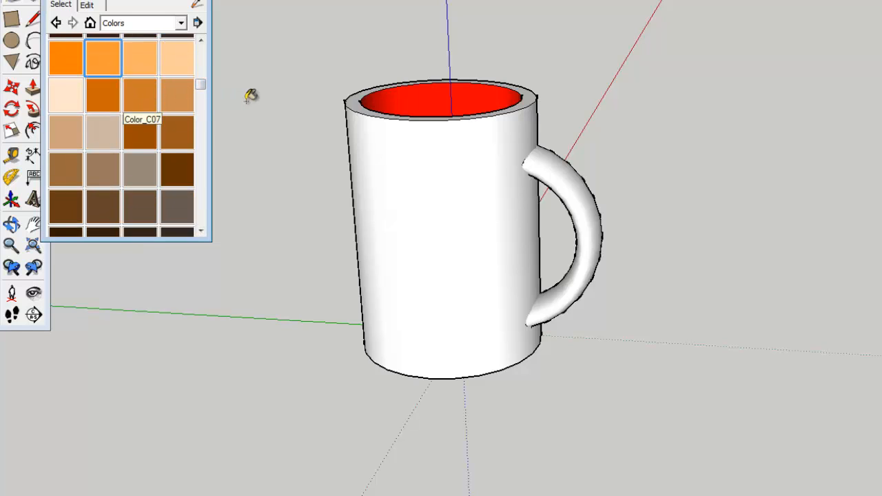
left_click(568, 174)
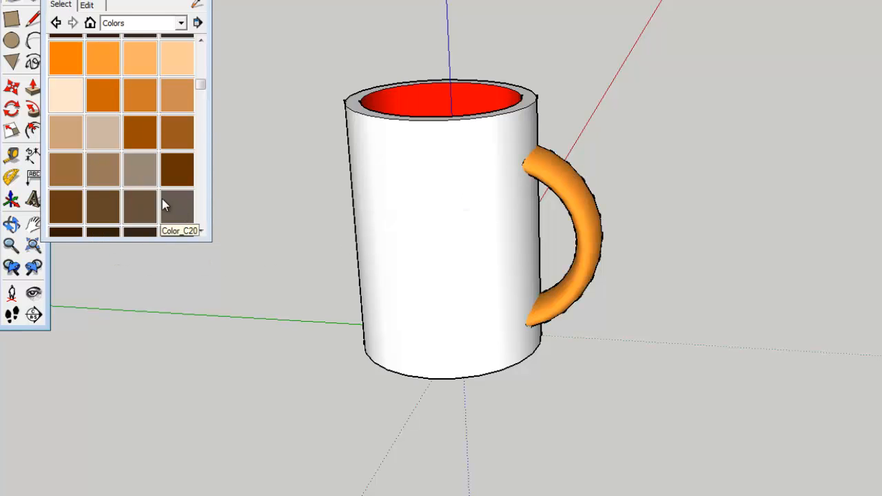
left_click(73, 172)
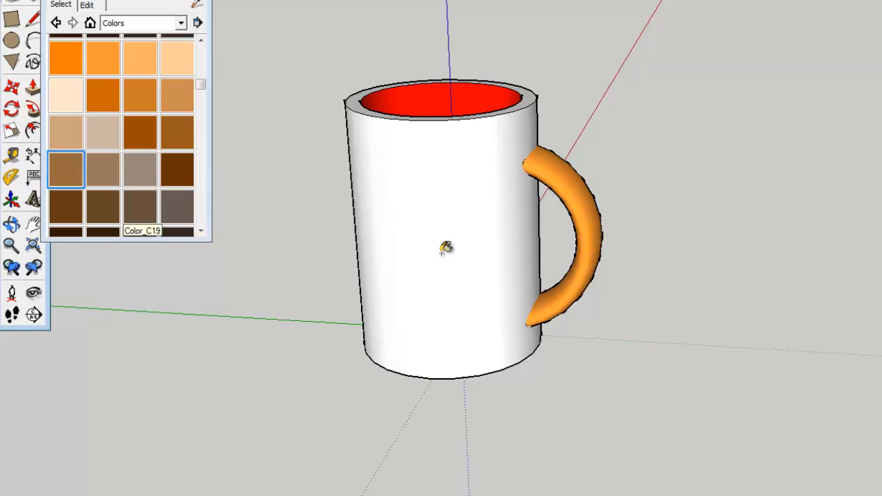
left_click(443, 251)
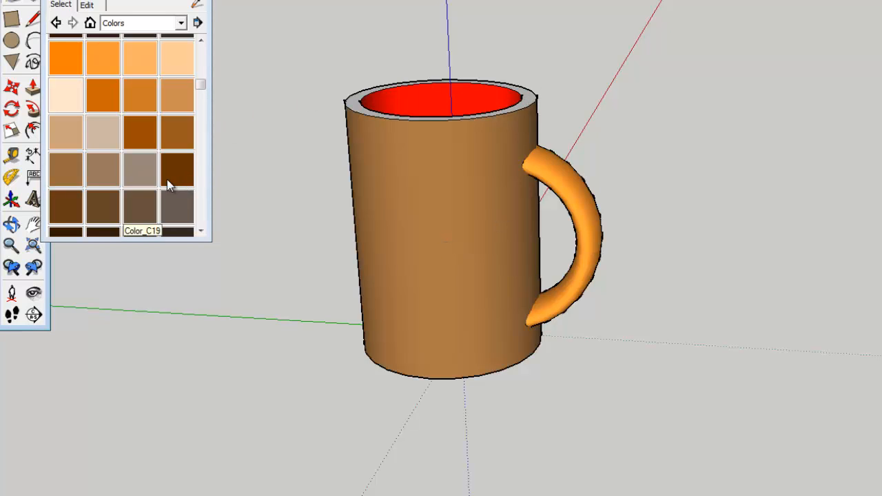
Step: Paint the cup's top rim with the pale cream color and close the materials window
left_click(70, 98)
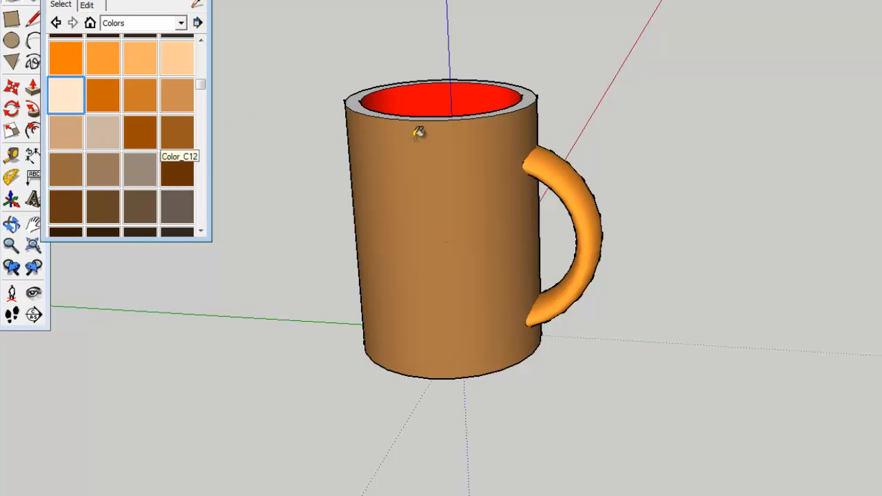
left_click(534, 94)
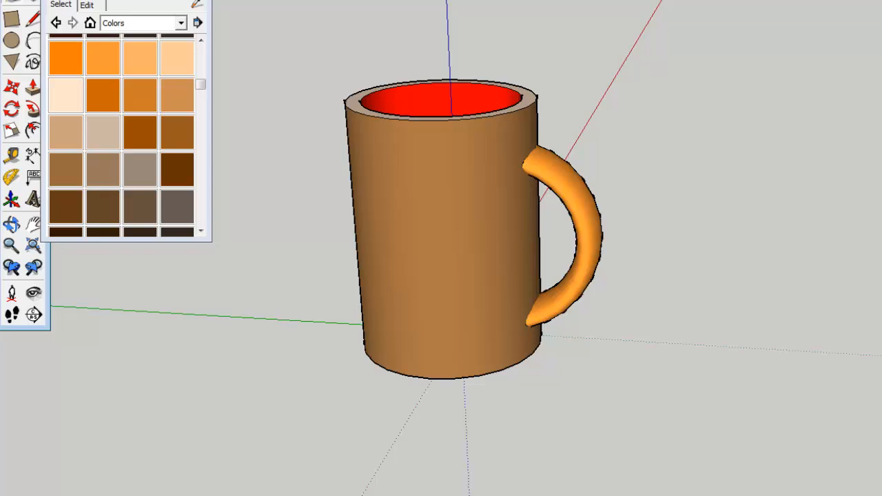
left_click(200, 0)
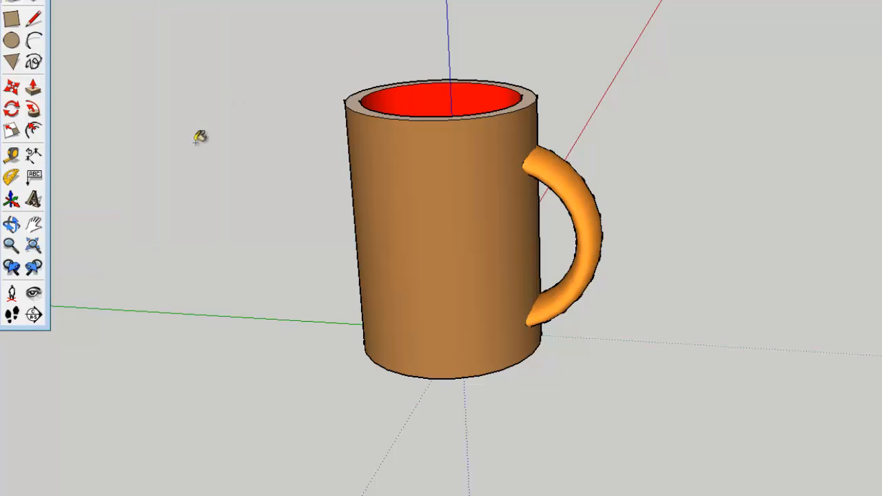
Step: Turn all of the painted cup's geometry into a component named "painted cup" and select the white cup copy
key("space")
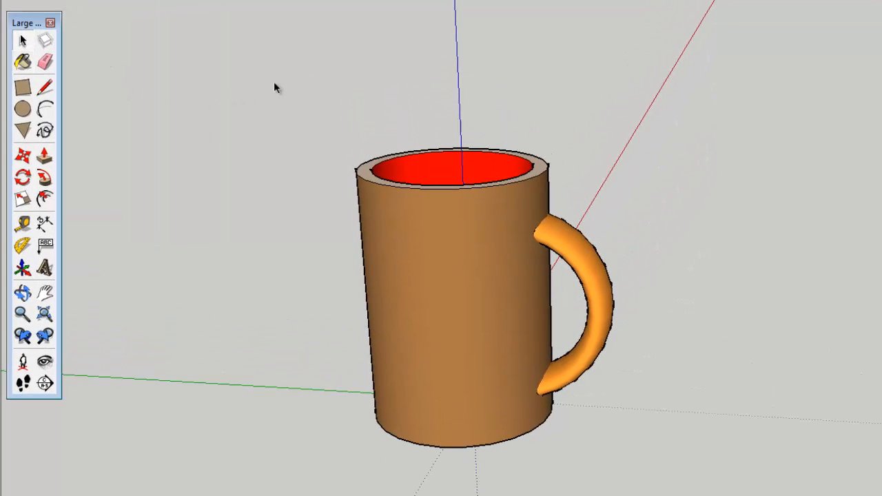
left_click_drag(275, 83, 742, 493)
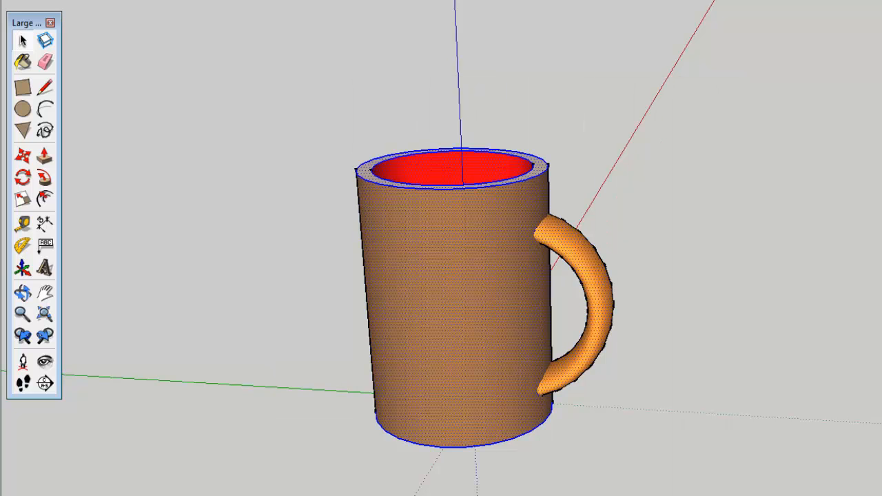
key("g")
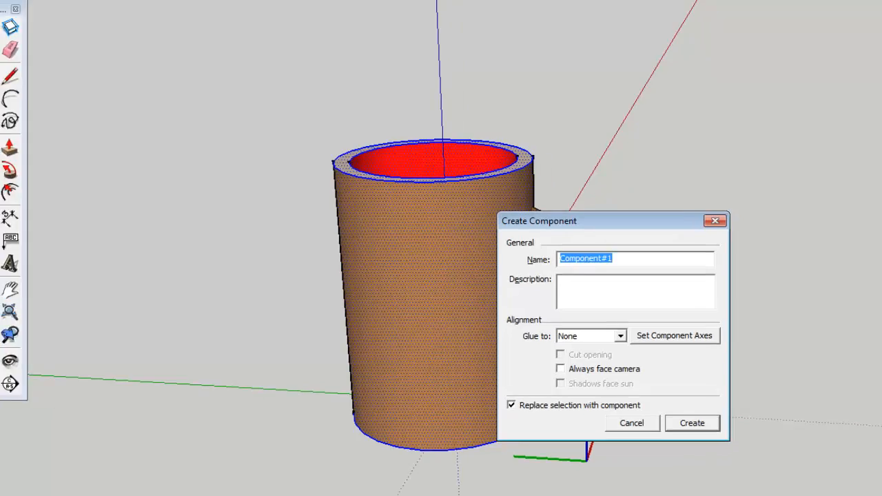
type("painted c")
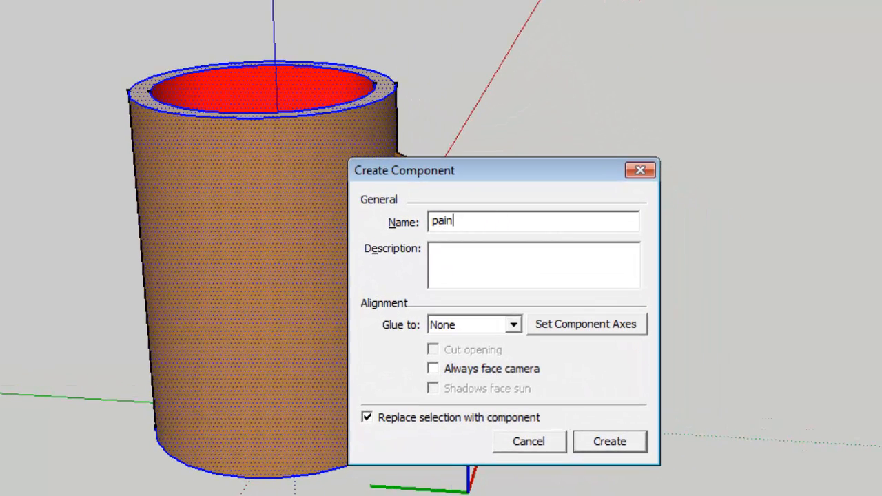
type("up")
left_click(609, 442)
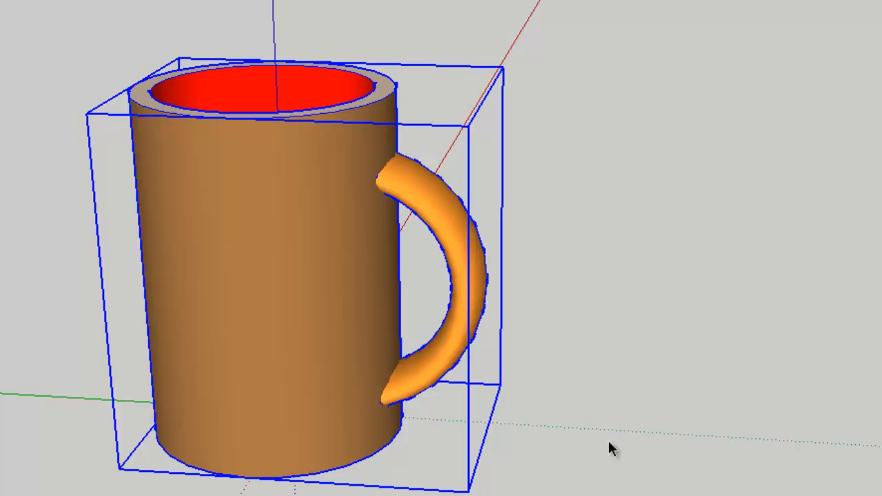
left_click(609, 442)
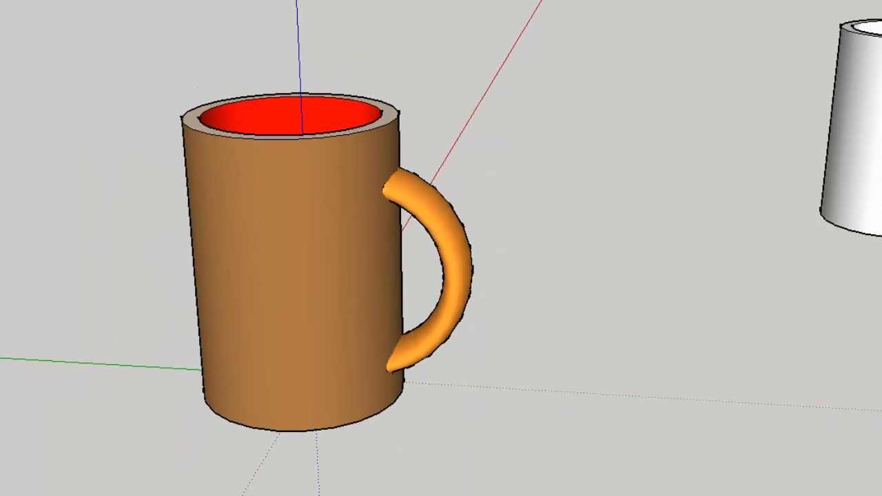
left_click(765, 183)
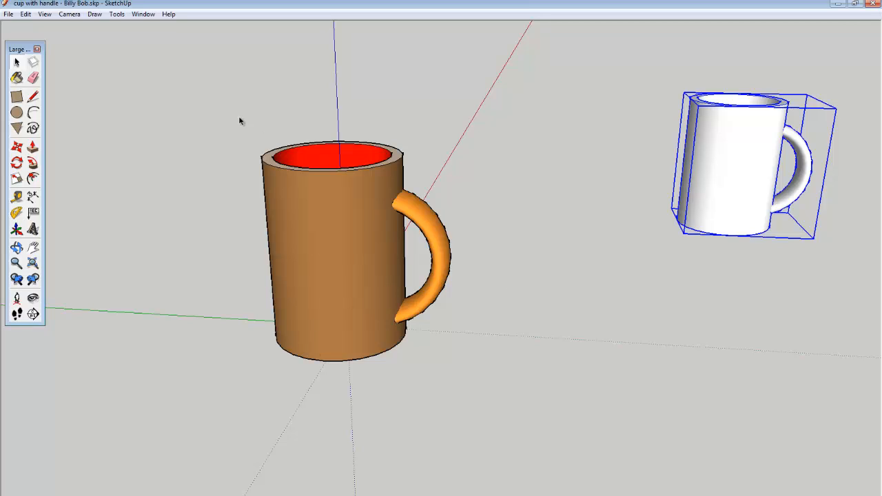
Step: Save the model as a new file, changing the first part of the file name to "cups with handles"
left_click(8, 13)
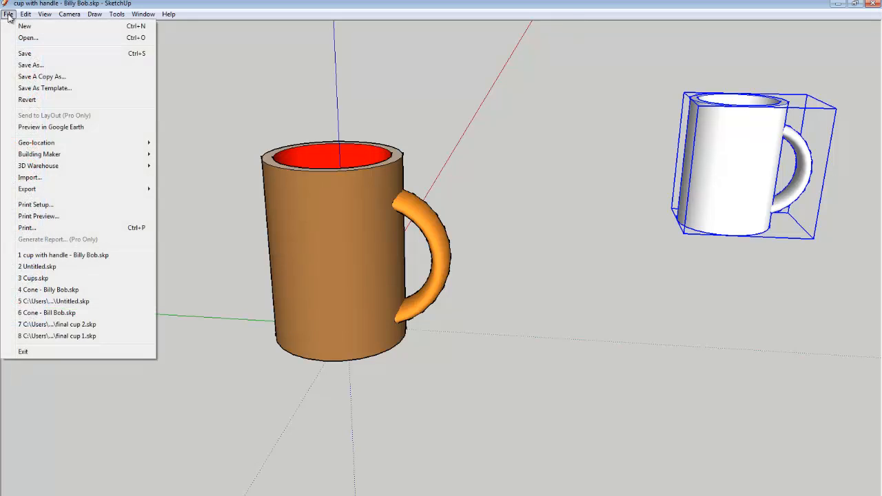
left_click(15, 63)
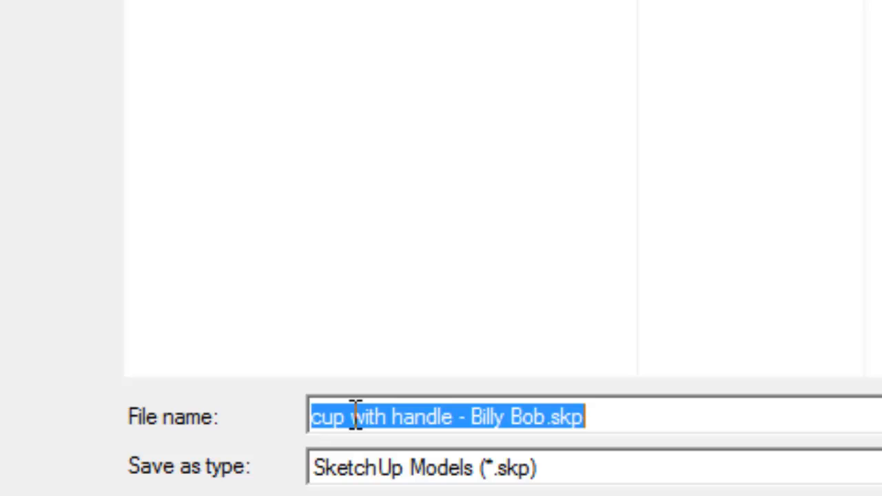
left_click(349, 415)
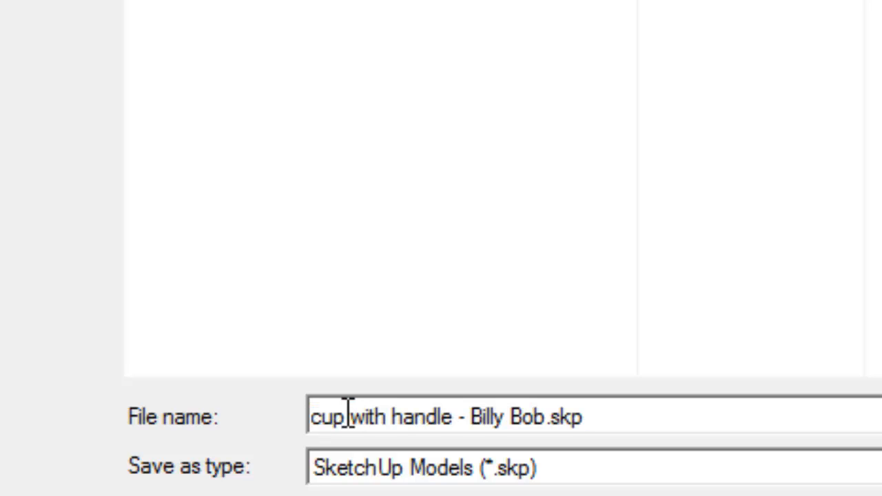
type("s")
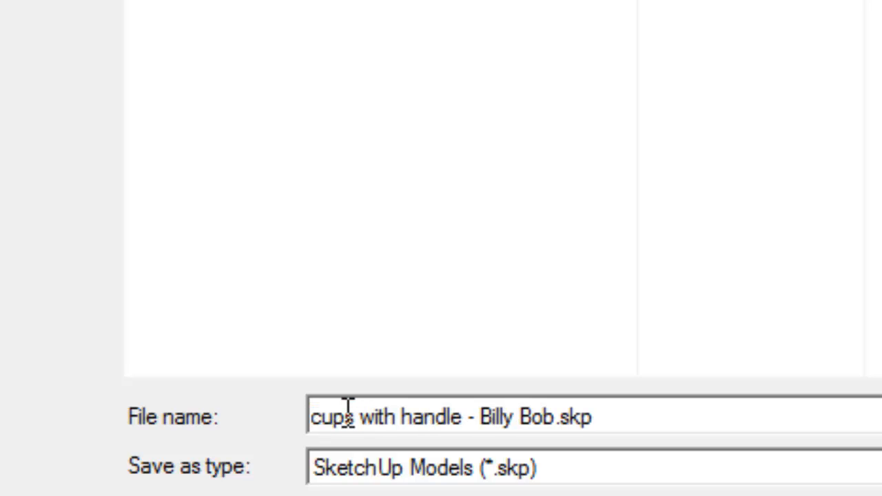
left_click(463, 417)
type("s")
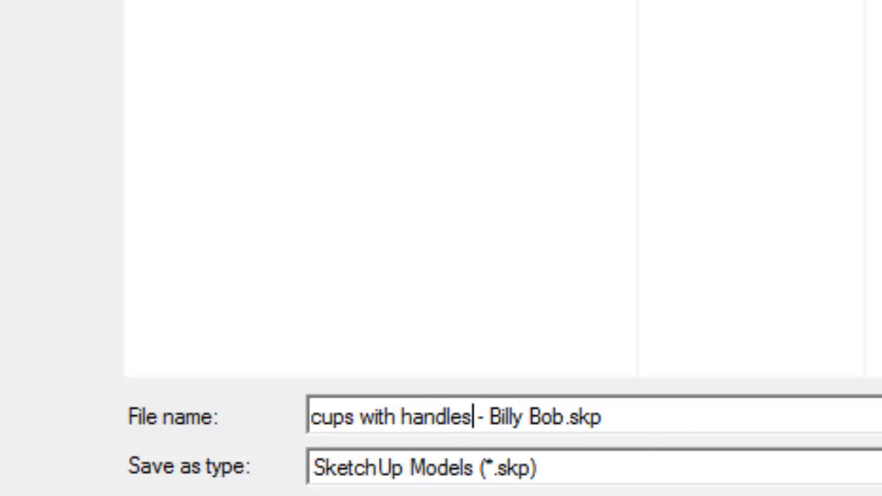